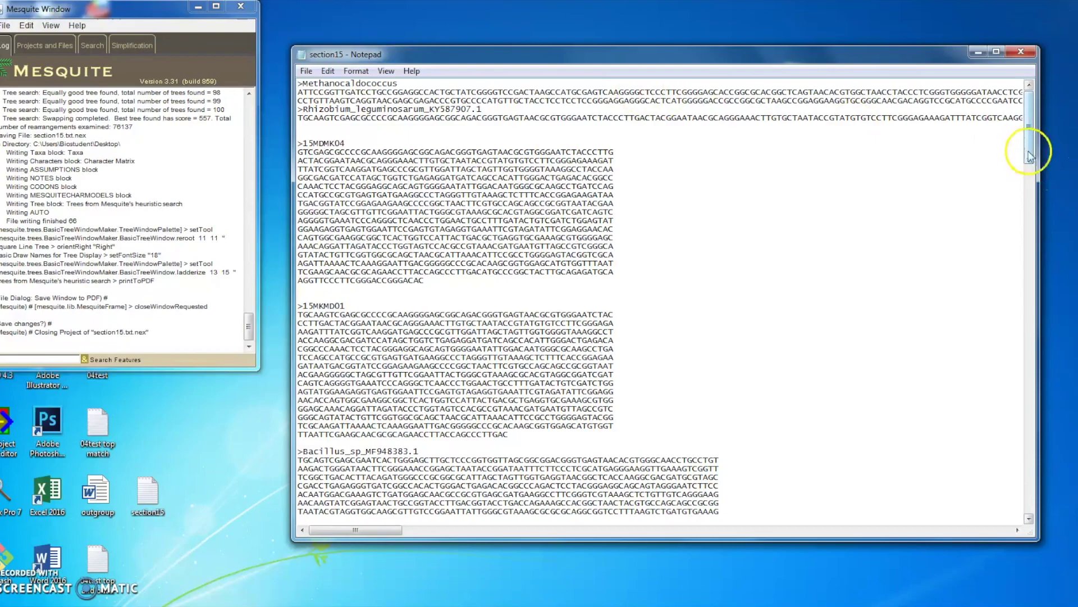
Step: Scroll through the section15 FASTA sequences in Notepad, then bring up Mesquite's File menu
drag(1032, 156, 1031, 169)
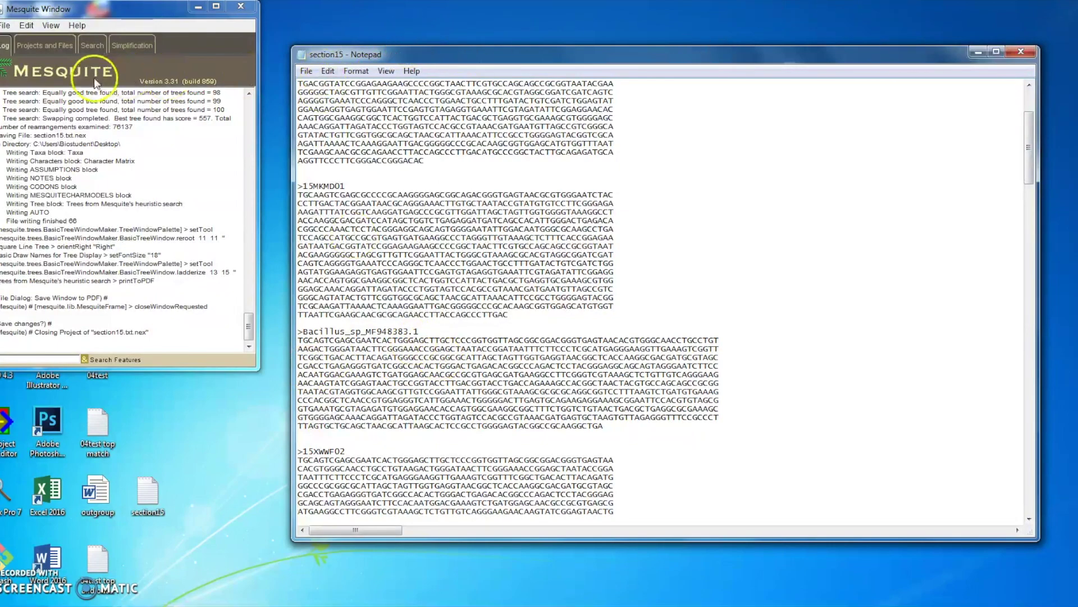
click(3, 25)
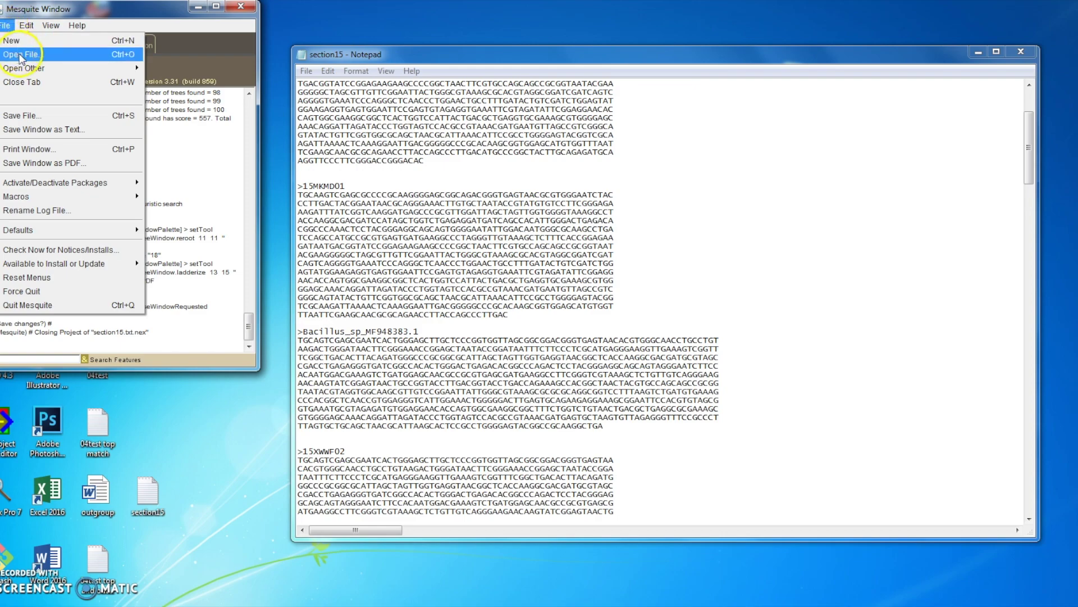
Step: Import section15 as FASTA (DNA/RNA) and save it over section15.txt.nex
click(16, 54)
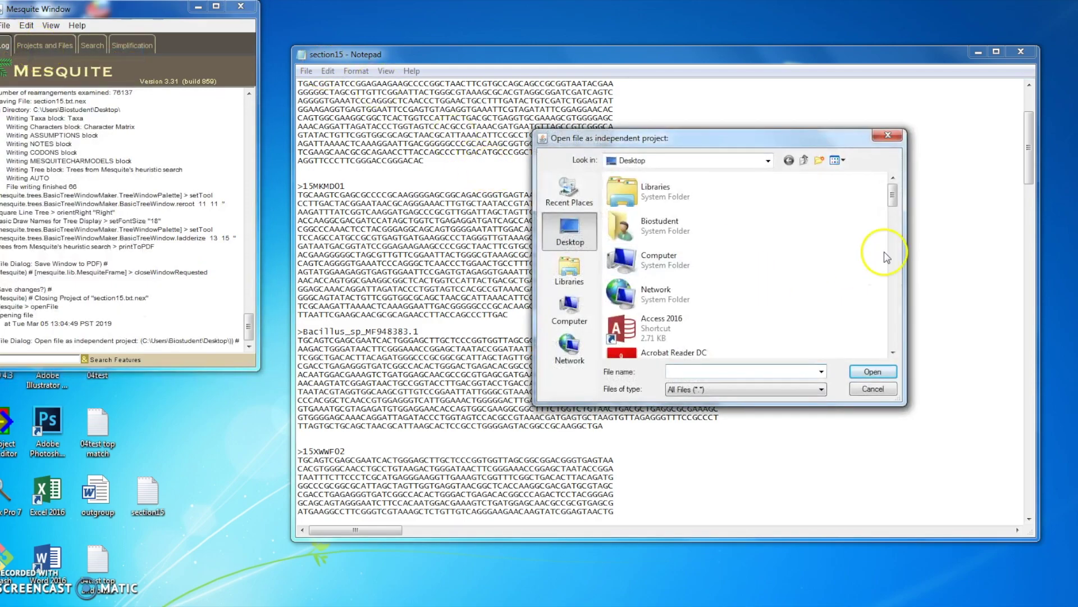
drag(893, 194, 866, 346)
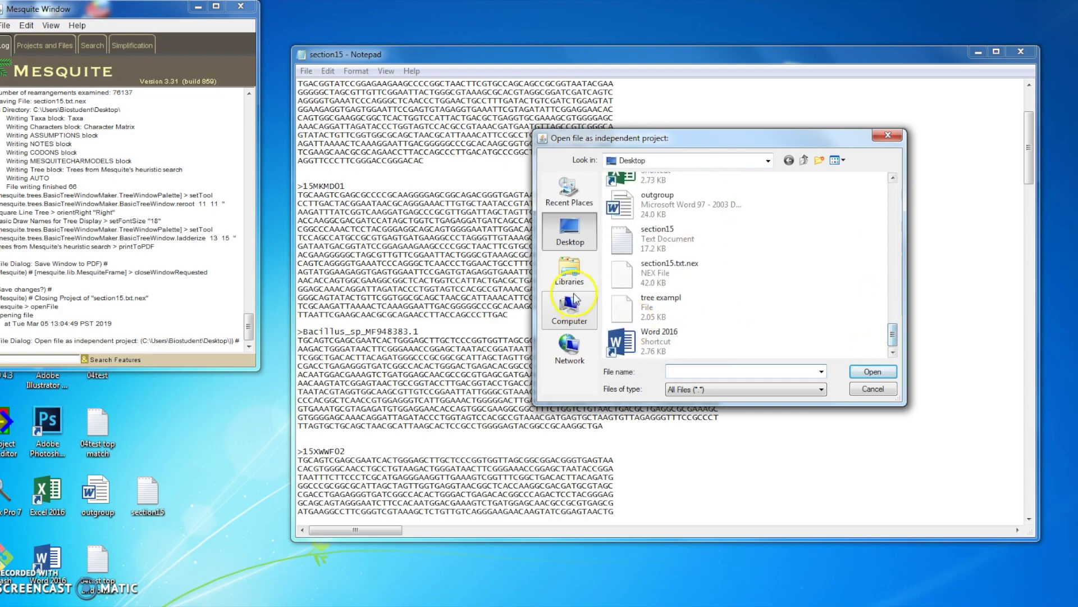
click(622, 239)
click(873, 371)
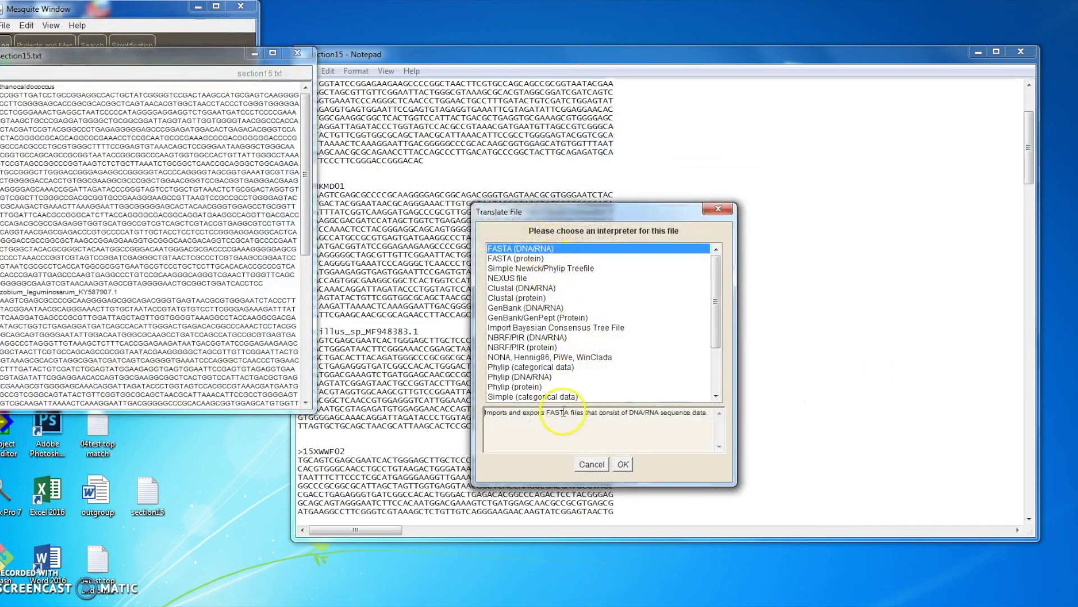
click(624, 467)
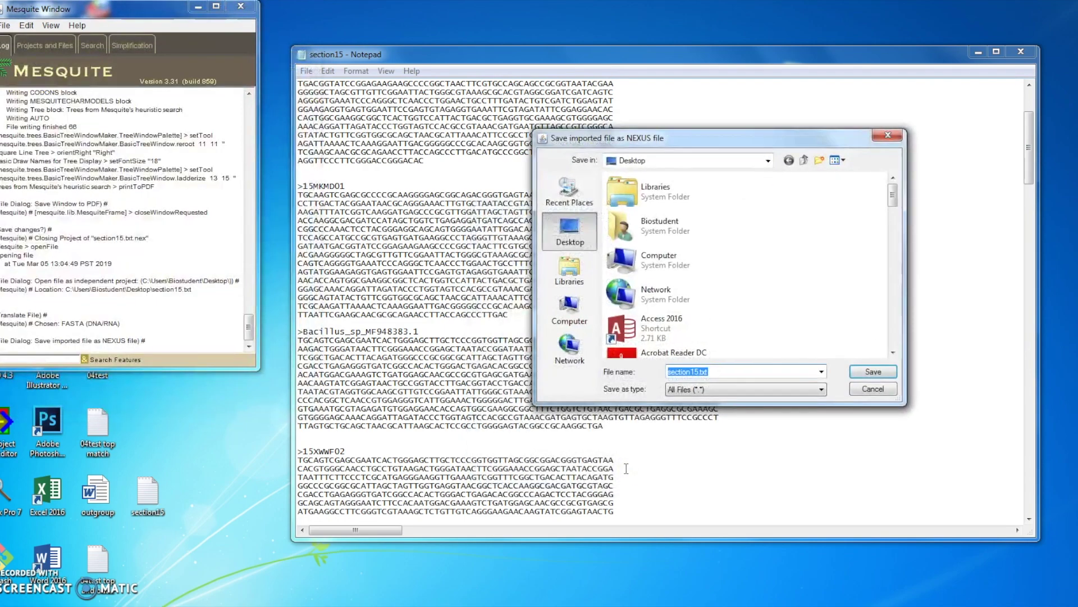
click(875, 371)
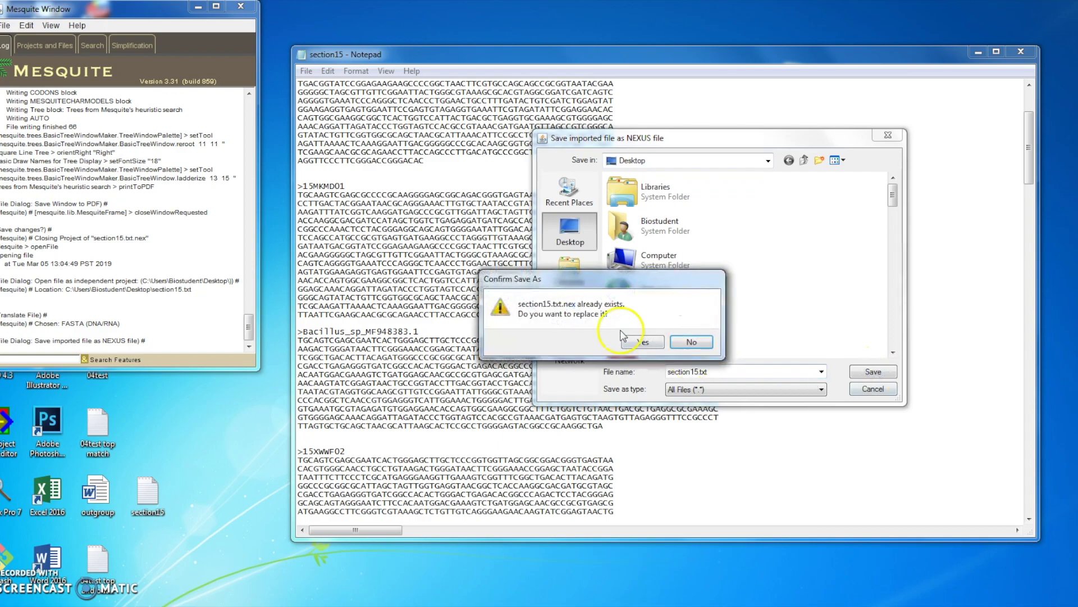
click(642, 340)
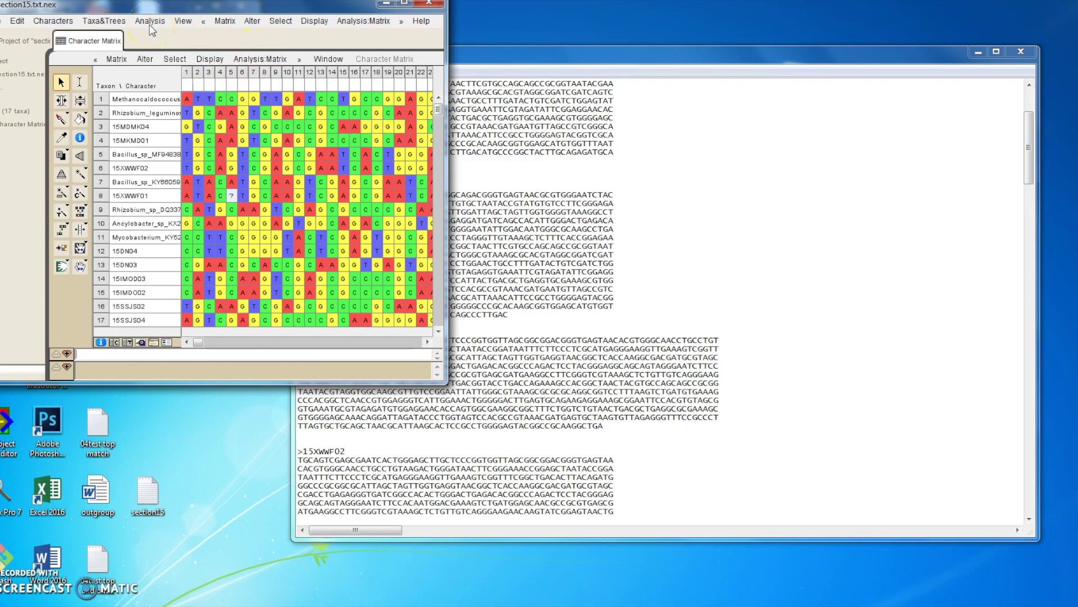
Step: Run Muscle Align on the 17 sequences with default options, not in a separate thread
click(231, 25)
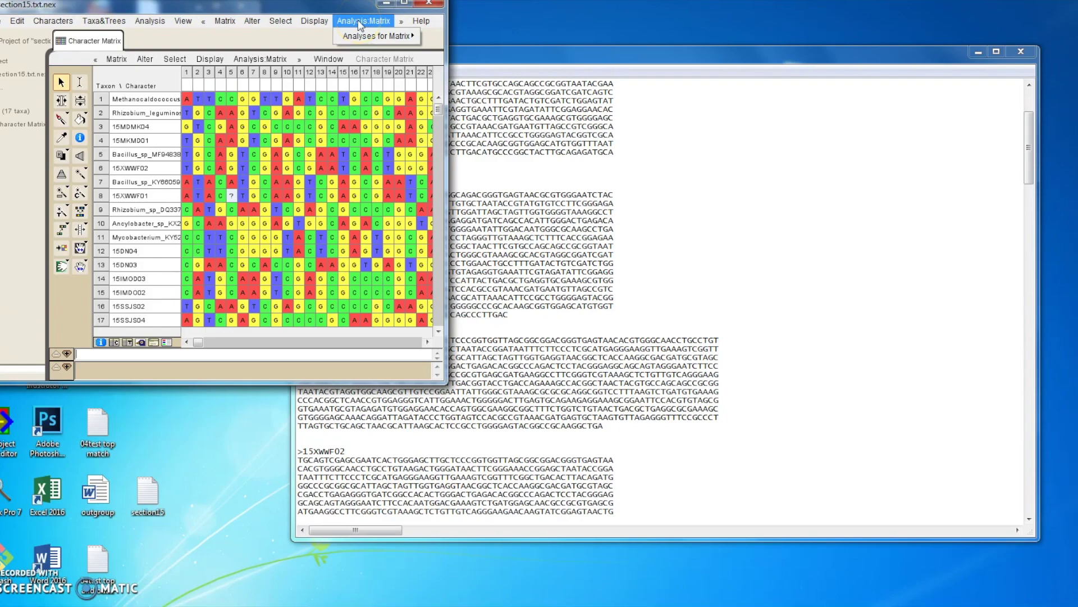
click(249, 24)
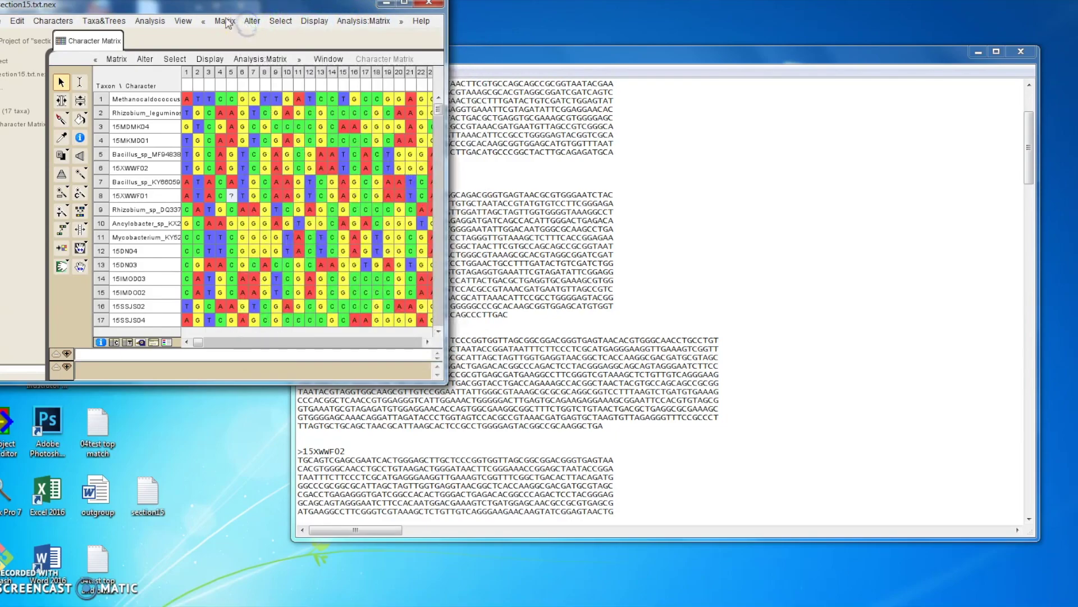
click(226, 23)
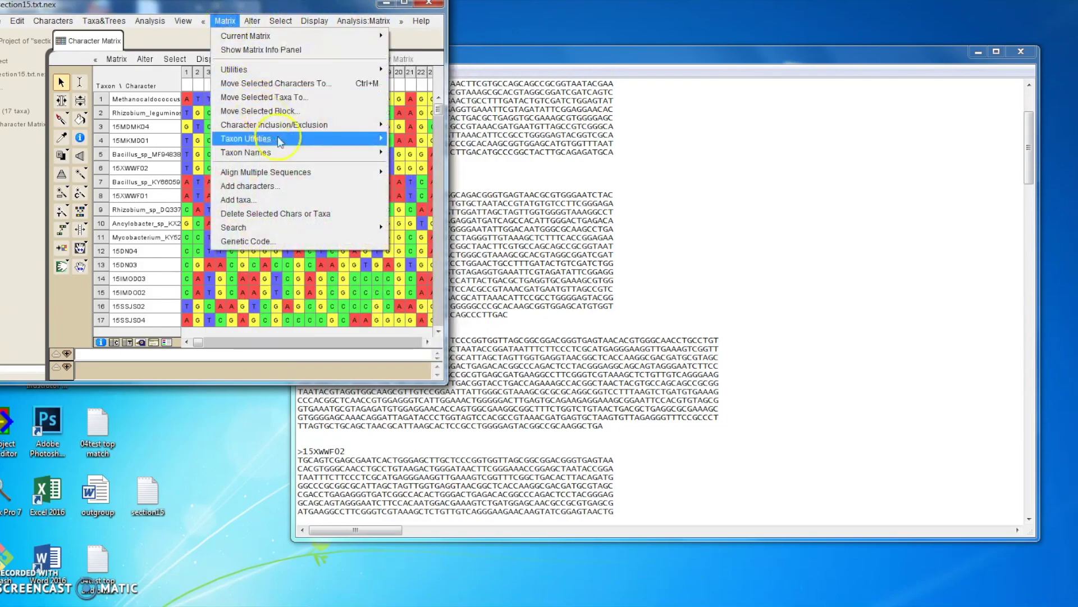
click(289, 174)
click(424, 198)
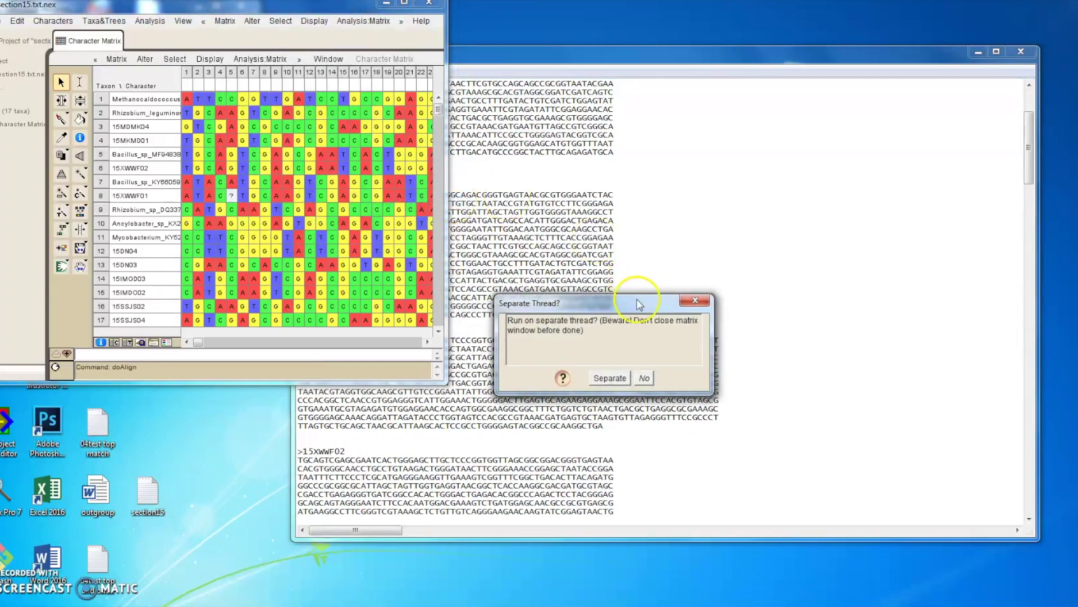
click(645, 378)
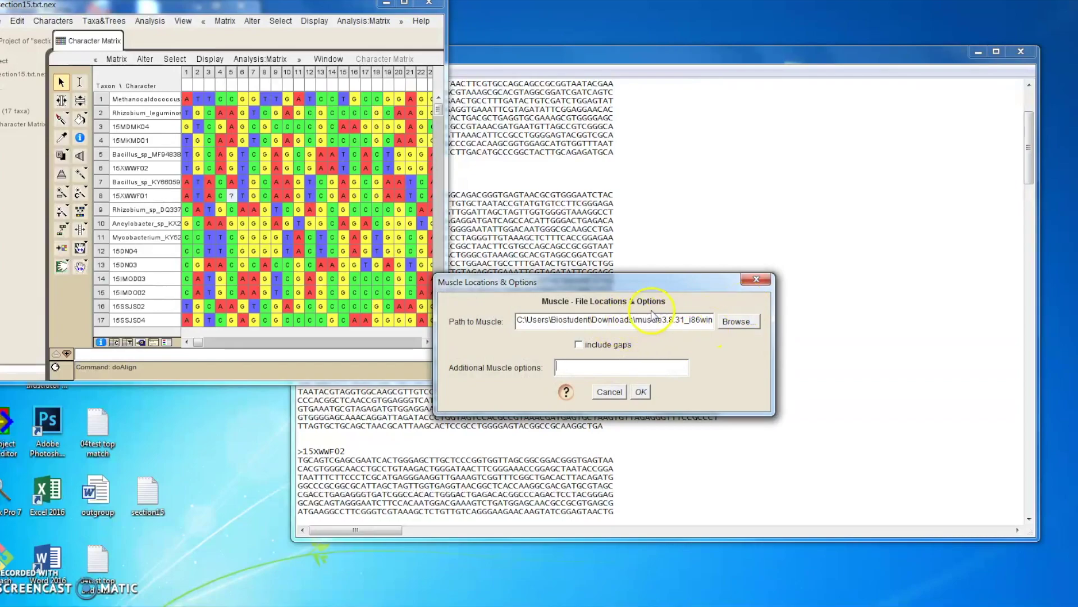
click(641, 392)
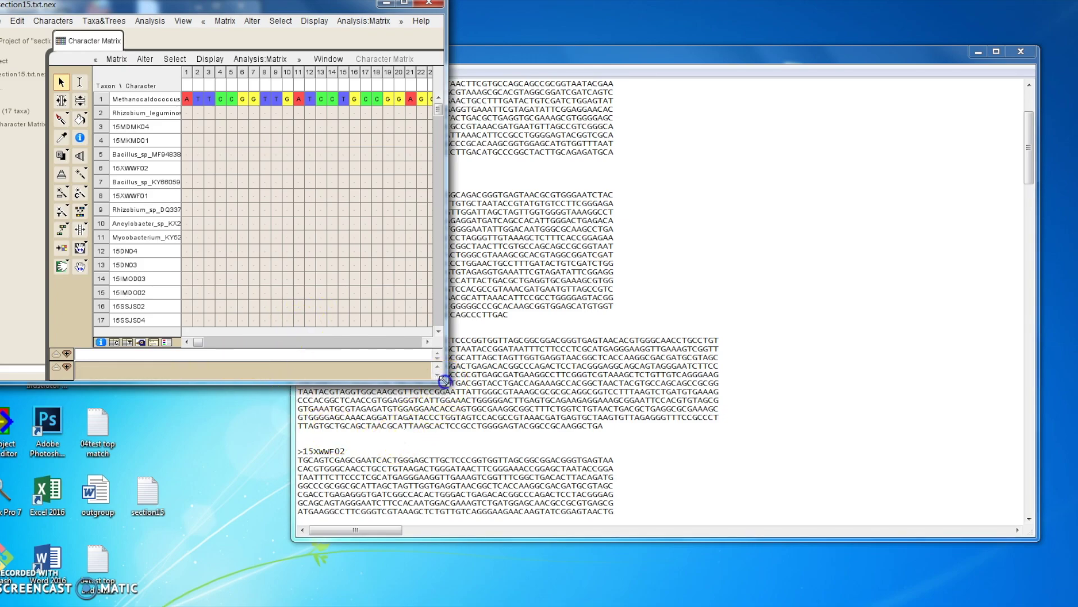
drag(444, 381, 742, 433)
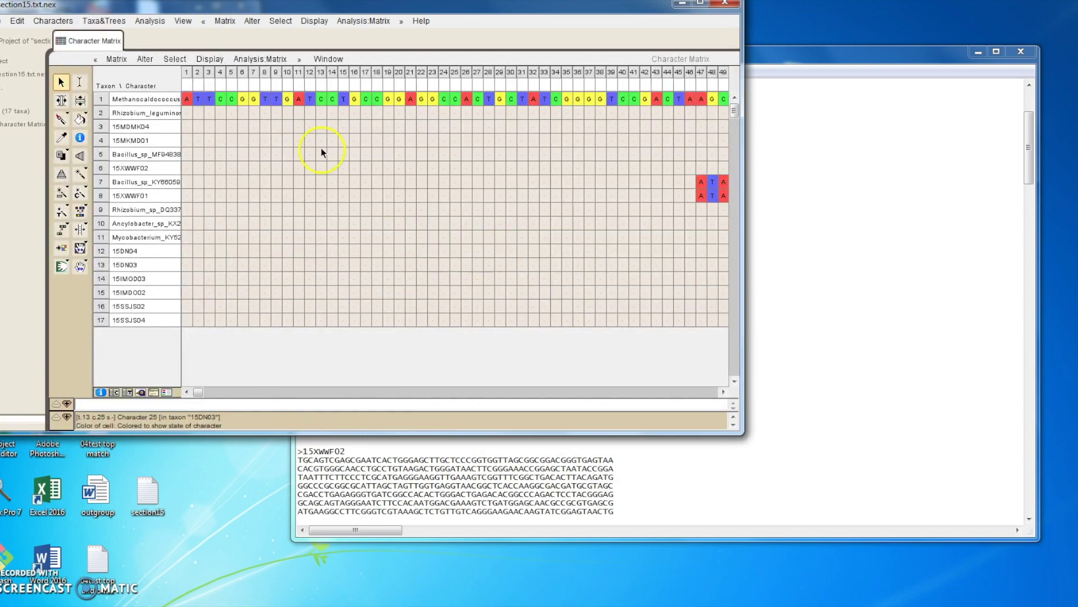
Step: Select characters 1 through 46 and delete them, confirming with Yes
click(188, 73)
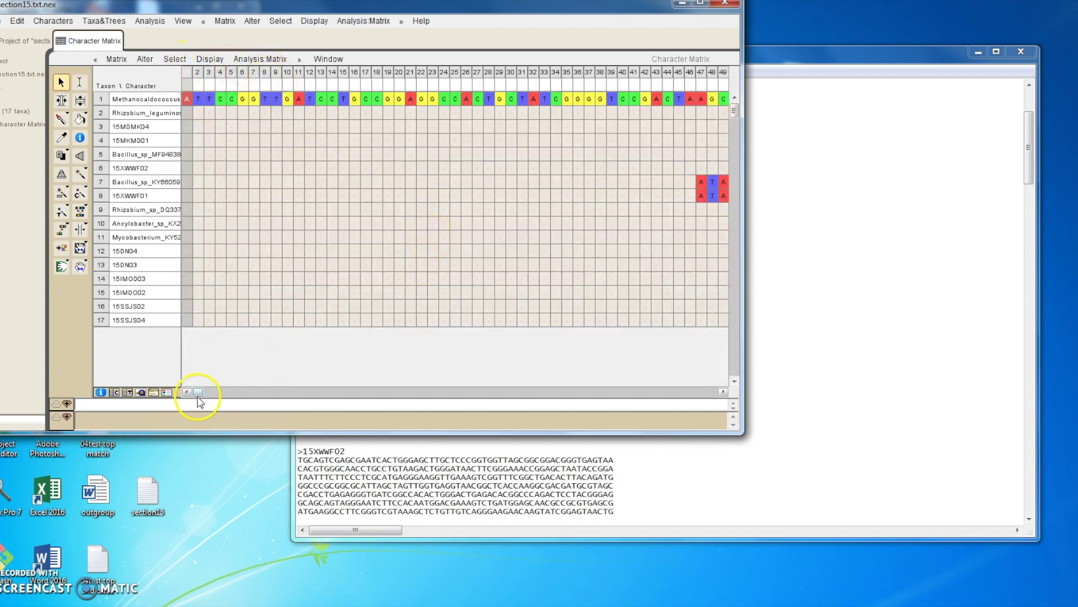
drag(198, 395, 207, 397)
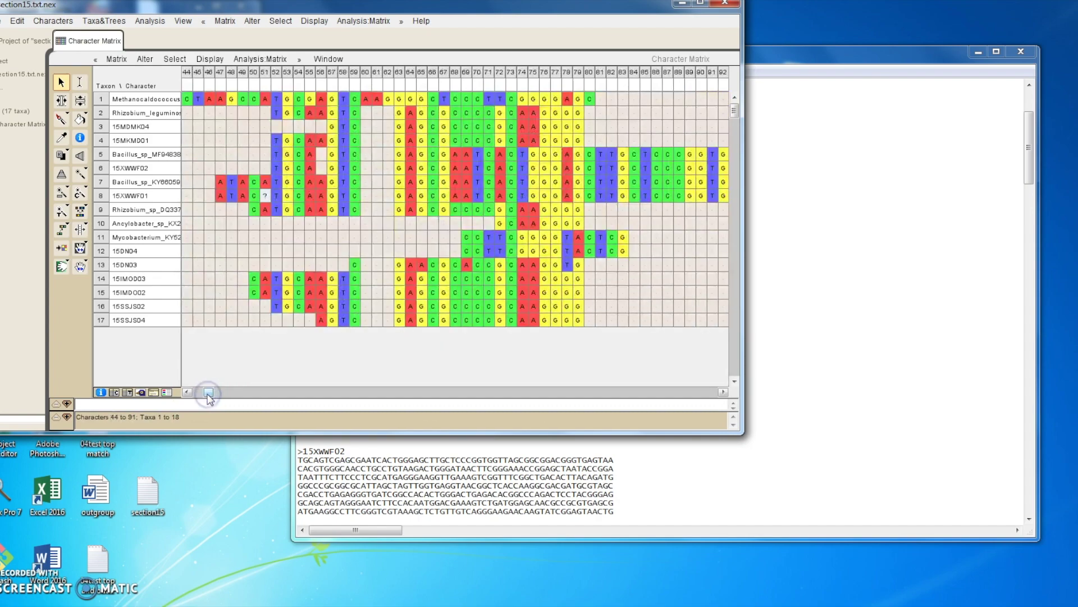
shift+click(213, 76)
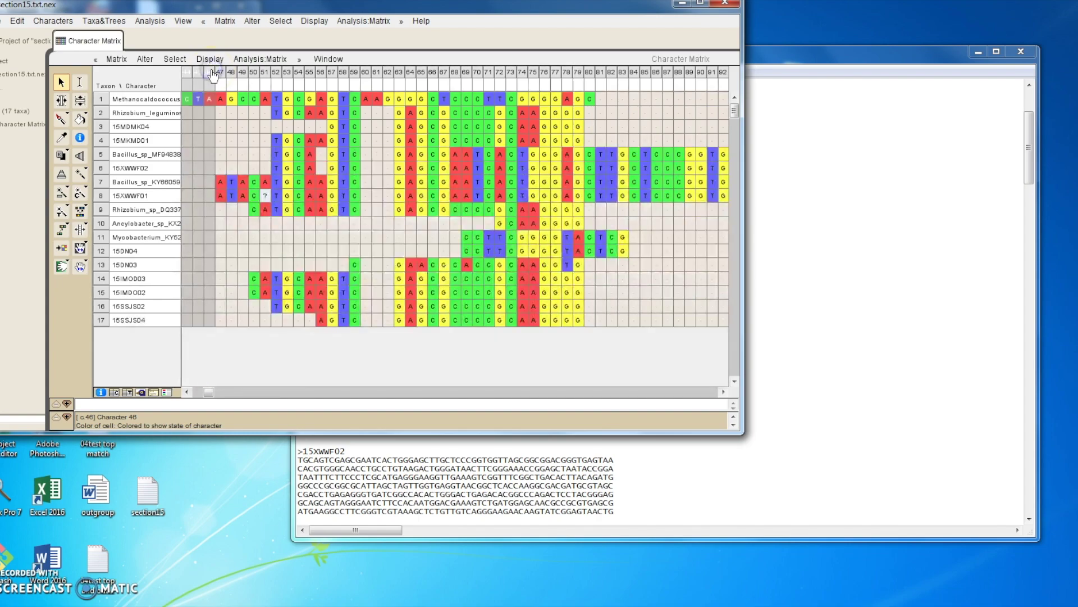
right_click(196, 391)
click(187, 392)
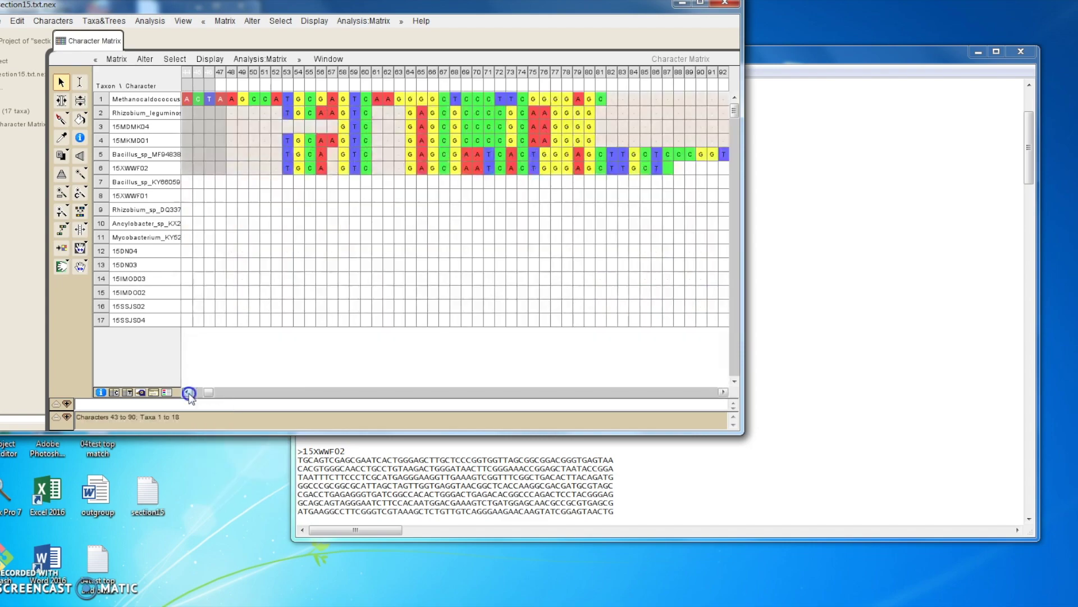
click(187, 392)
click(187, 392)
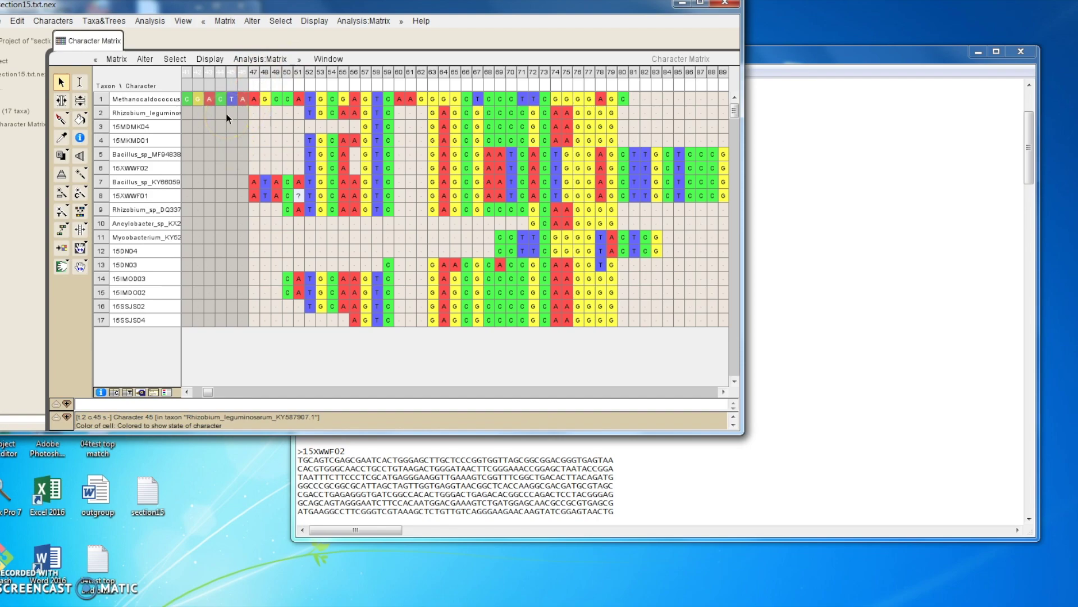
key(Delete)
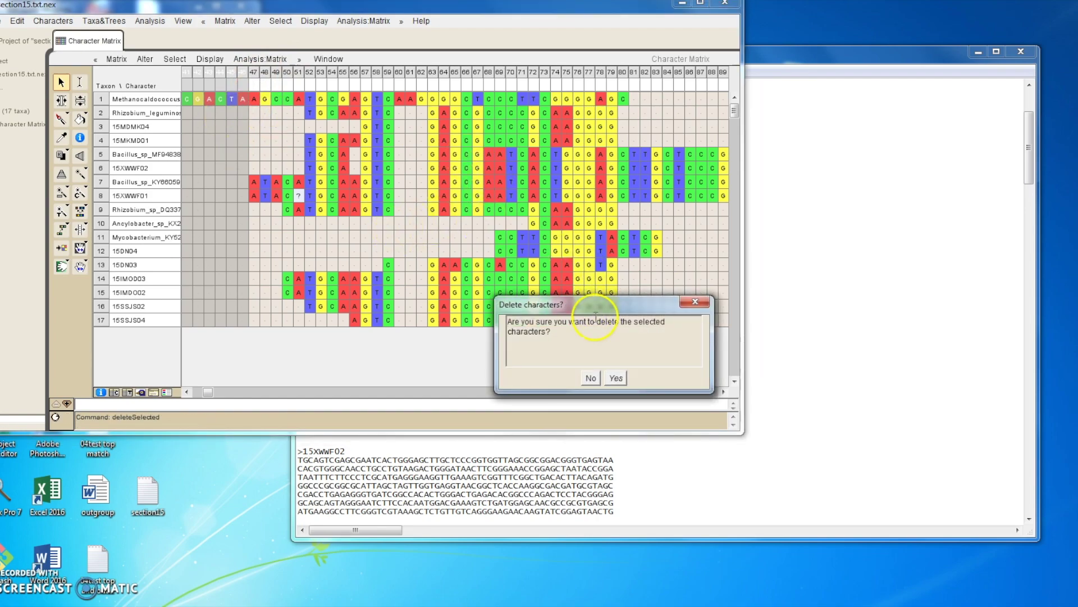
click(616, 378)
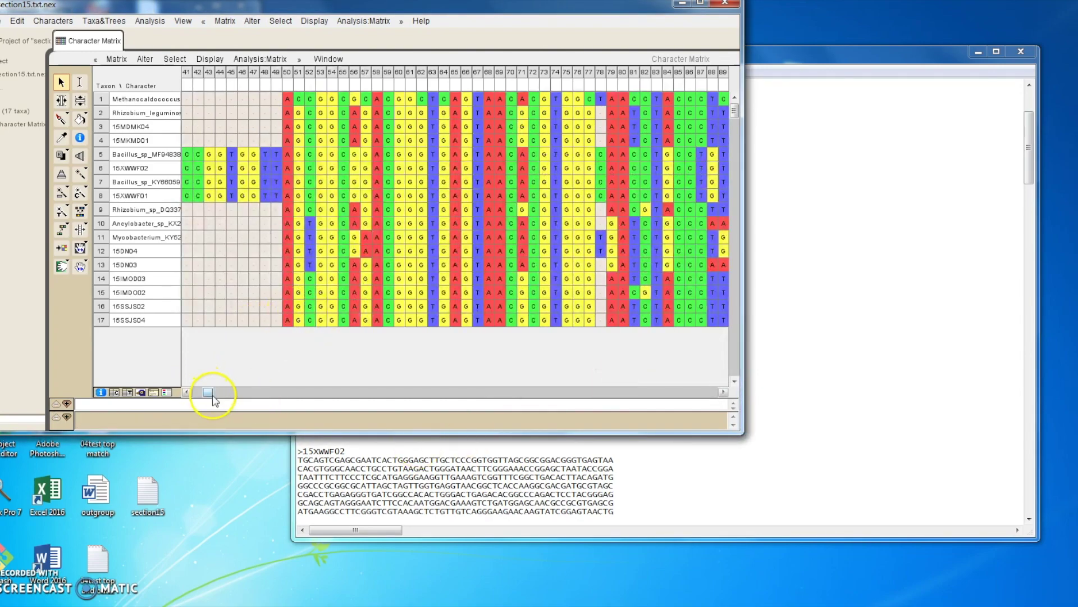
drag(211, 392, 188, 396)
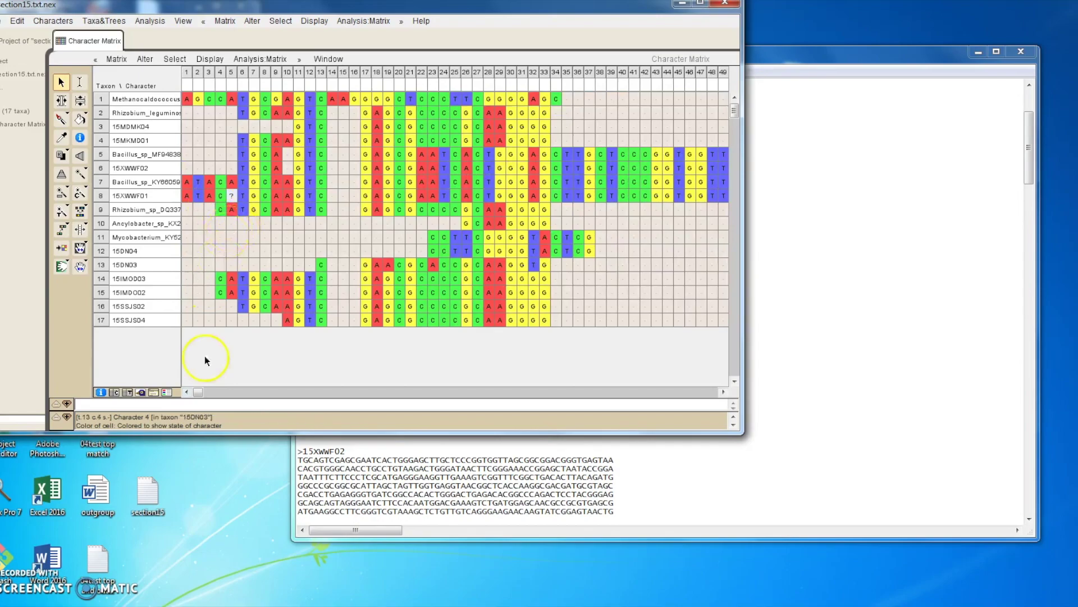
drag(199, 392, 407, 413)
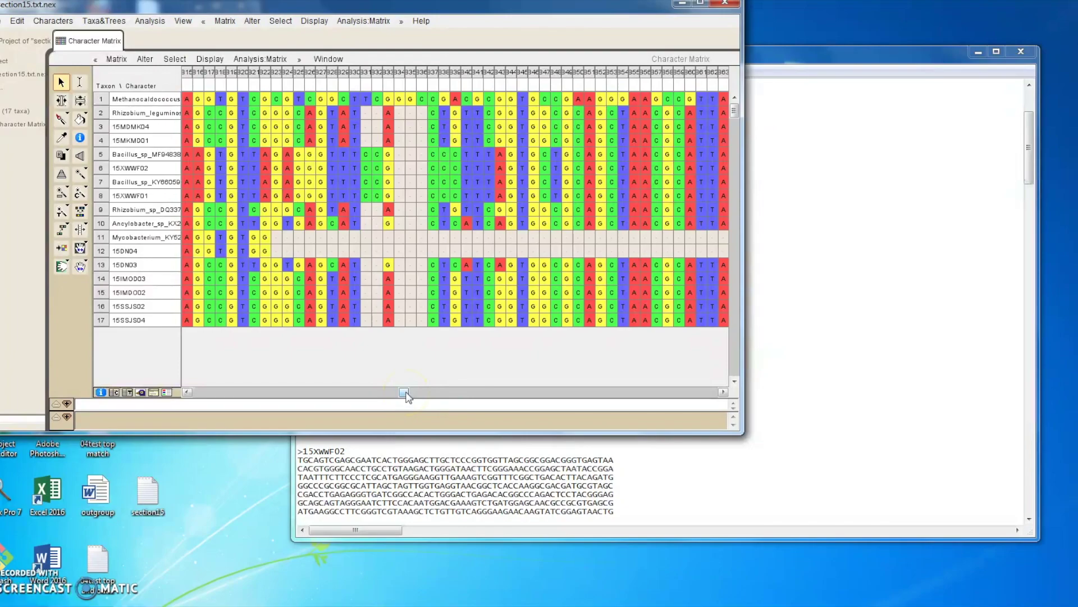
drag(404, 392, 427, 394)
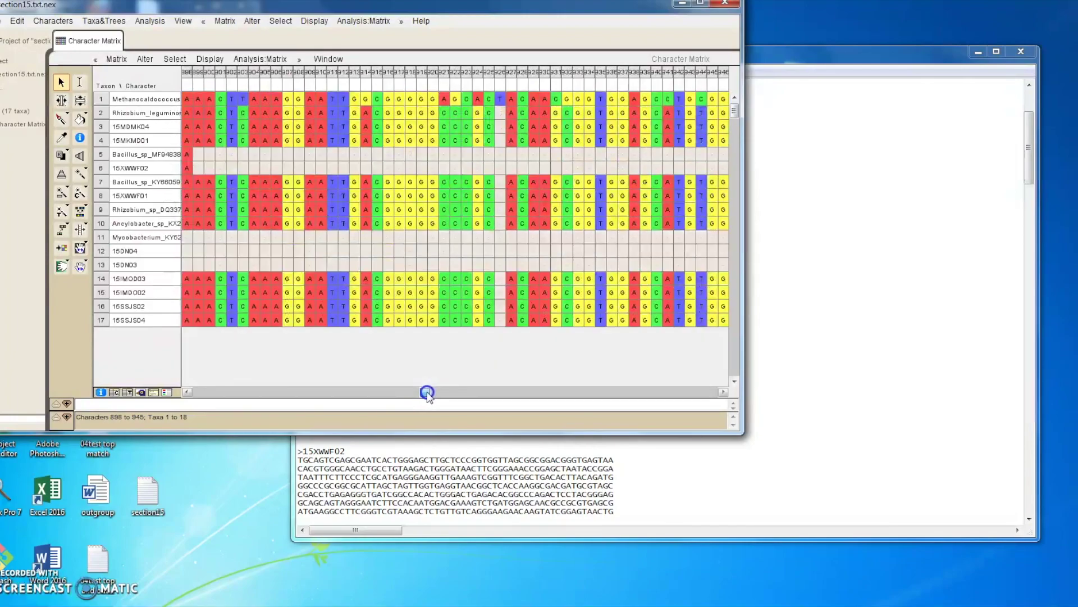
Step: Select characters 900 through 2034 and delete them, confirming with Yes
click(209, 77)
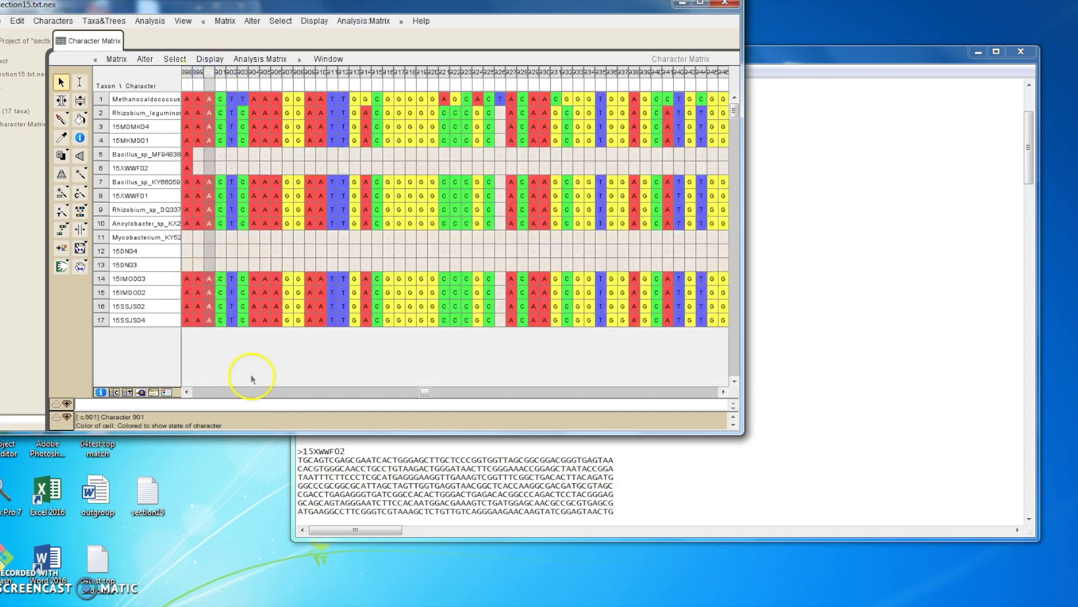
drag(425, 393, 680, 387)
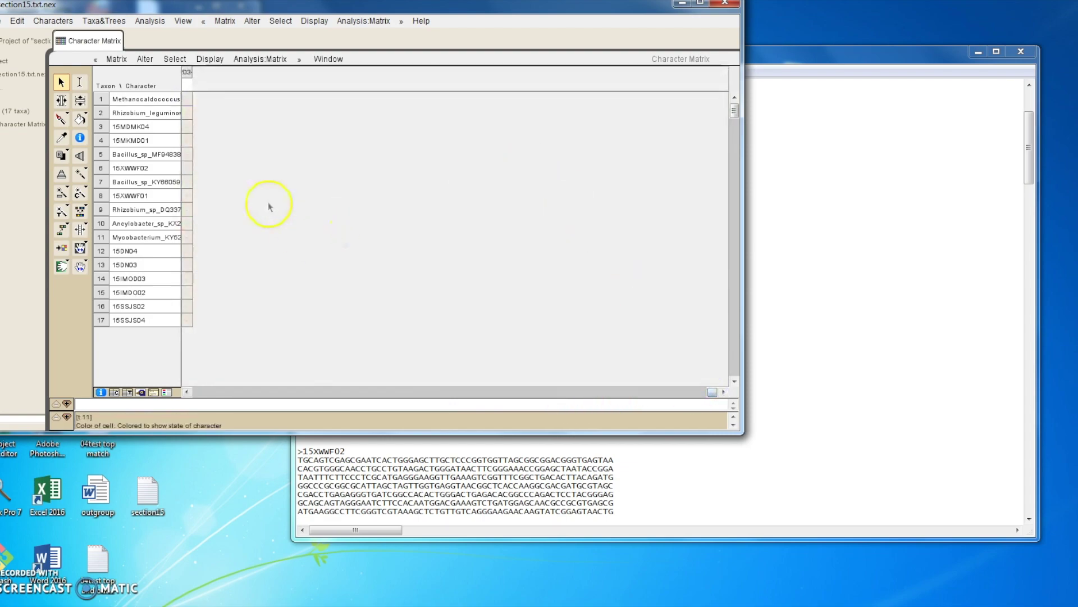
click(190, 75)
key(Delete)
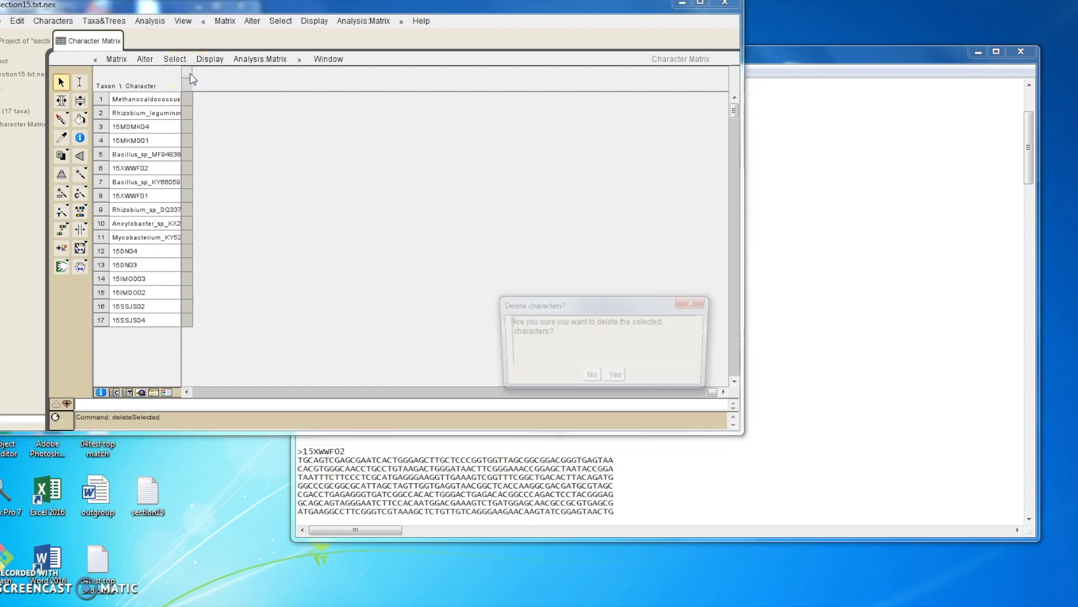
click(615, 378)
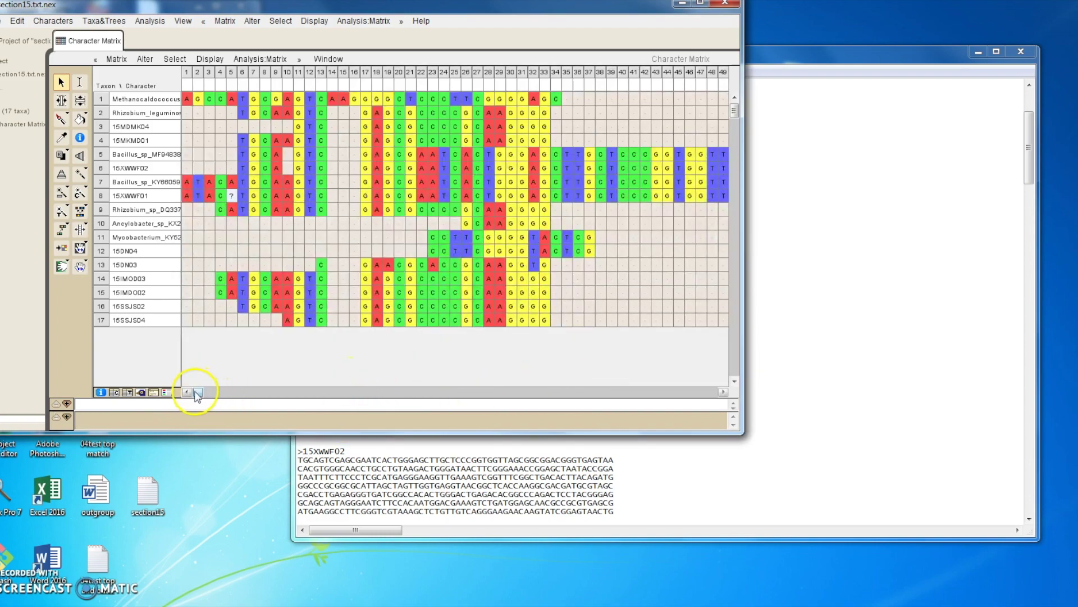
drag(197, 393, 667, 404)
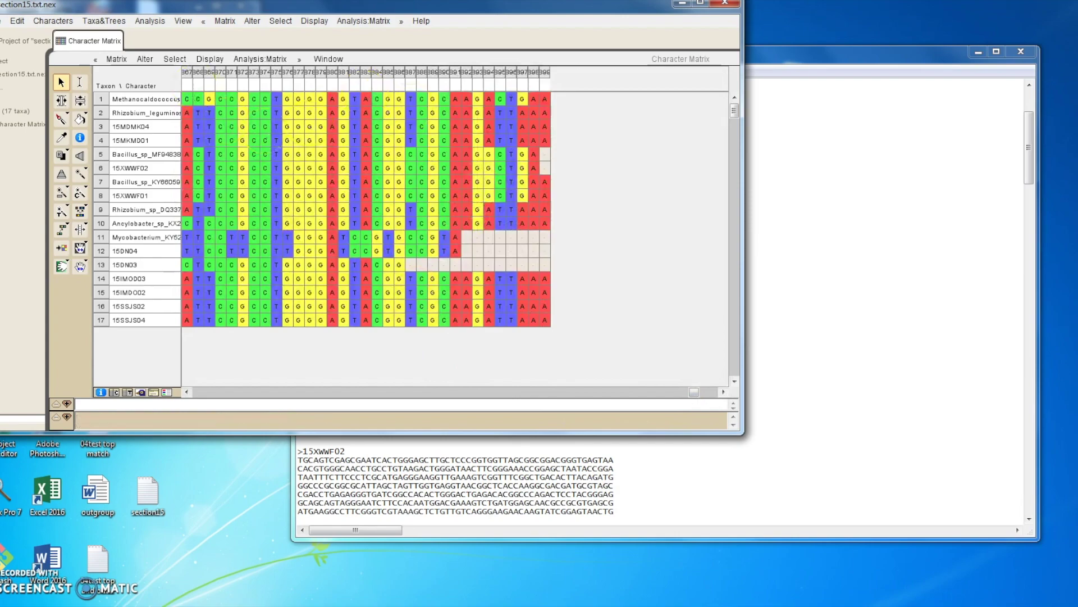
Step: Launch Tree Search > Mesquite Heuristic (Add & rearrange) from the Analysis menu
click(160, 22)
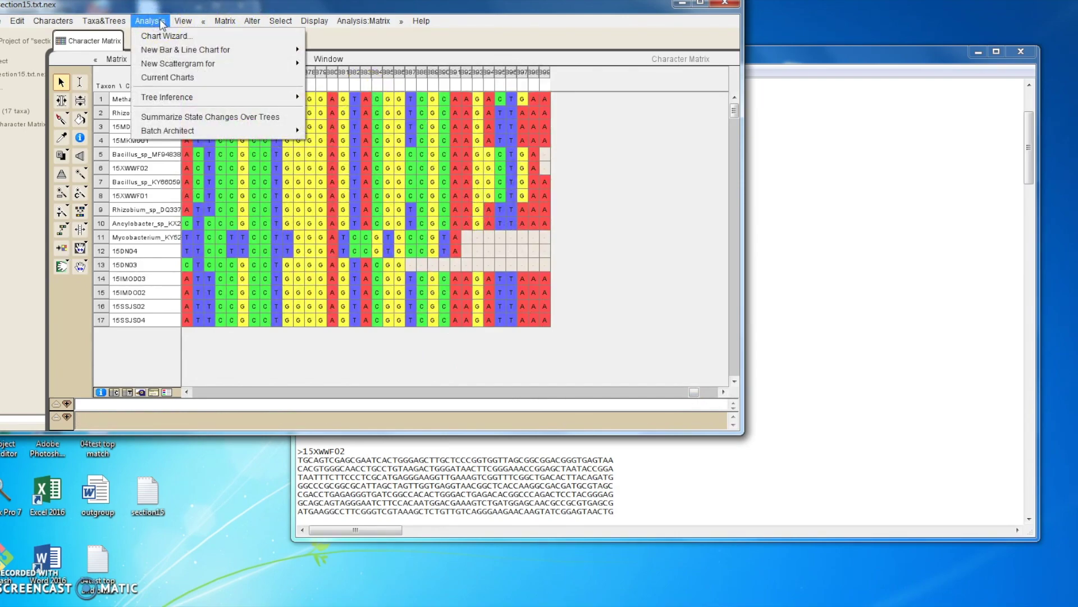
click(176, 100)
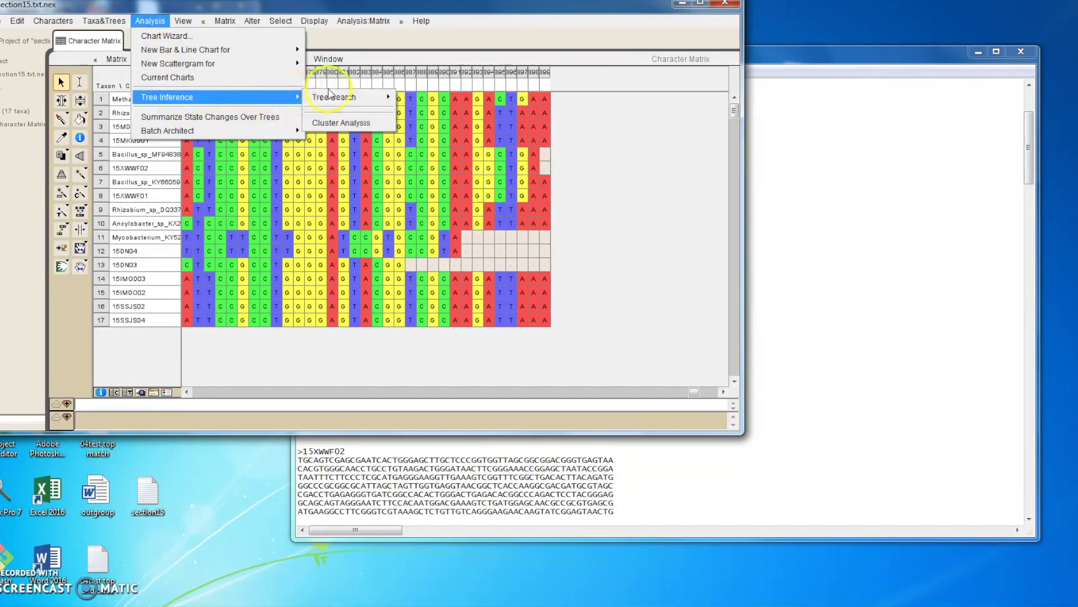
mouse_move(336, 96)
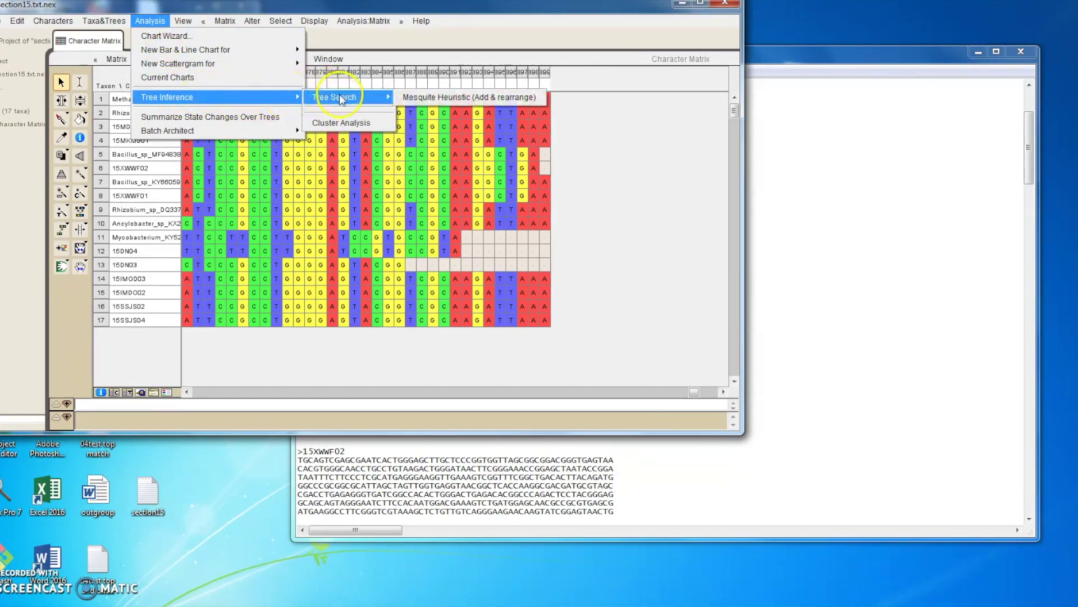
click(448, 99)
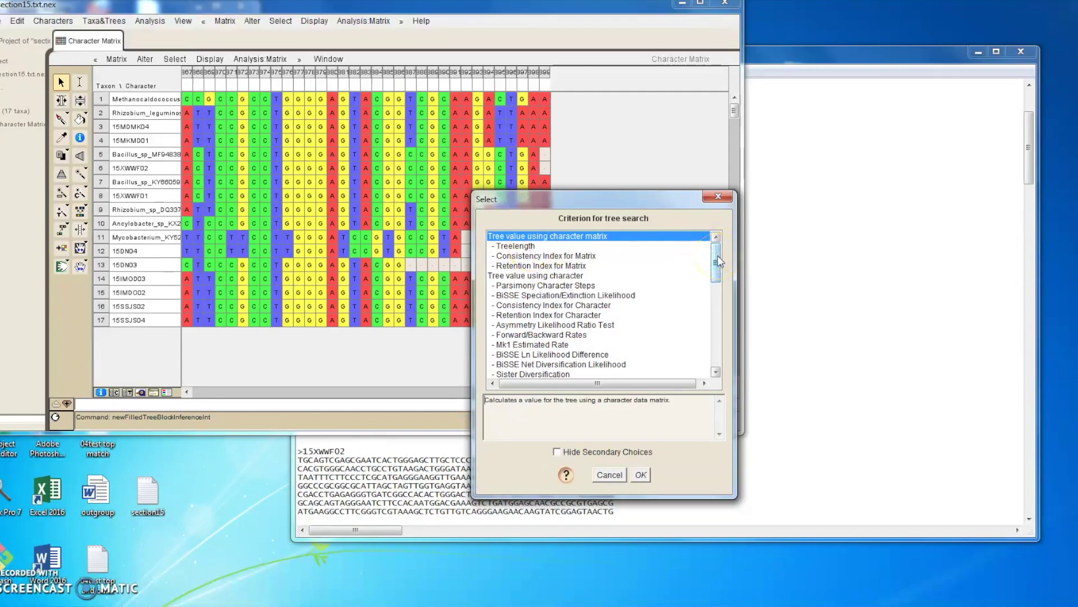
Step: Search by Treelength with the SPR rearranger, MAXTREES 100, no separate thread, auto-save on
drag(719, 261, 714, 279)
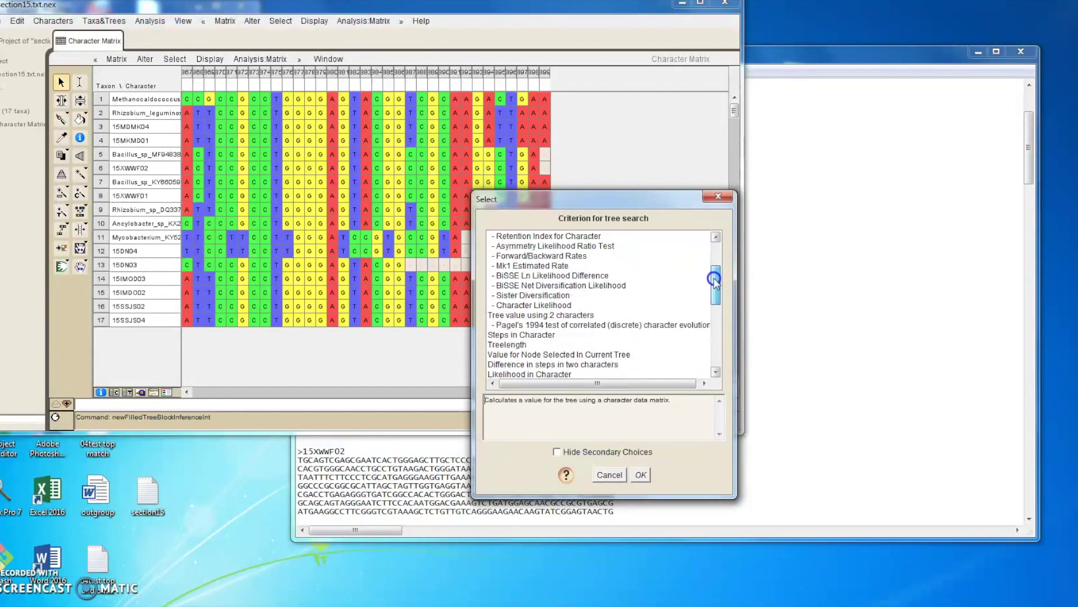
click(519, 344)
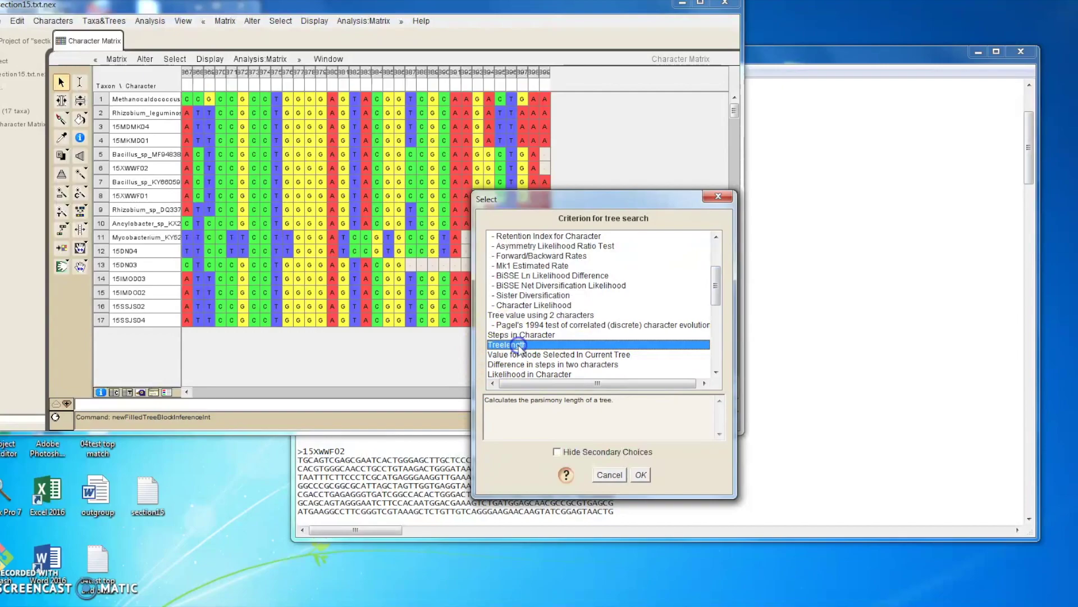
click(641, 476)
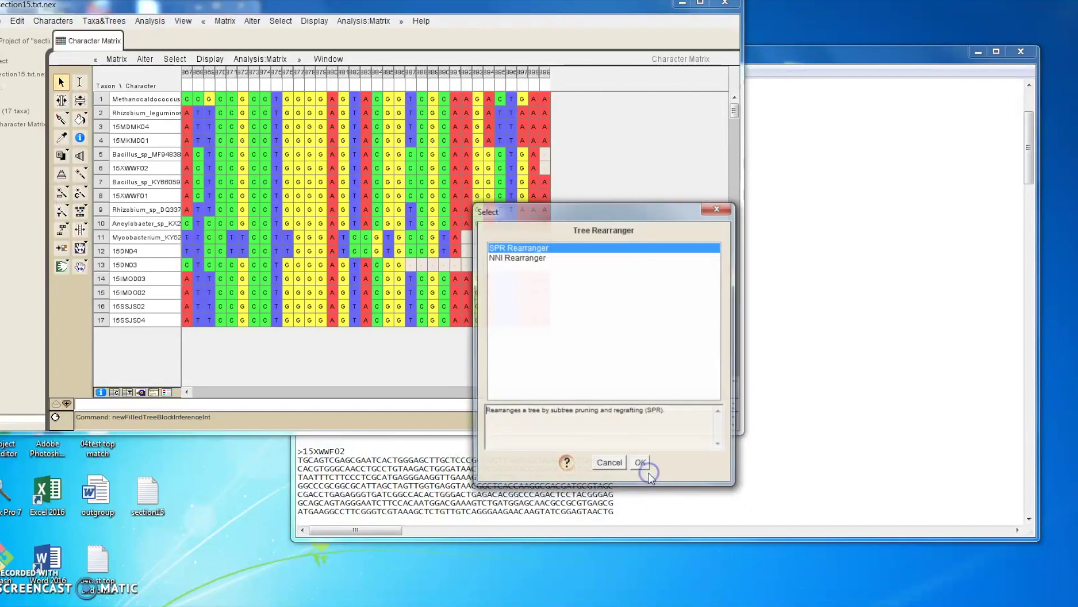
click(641, 465)
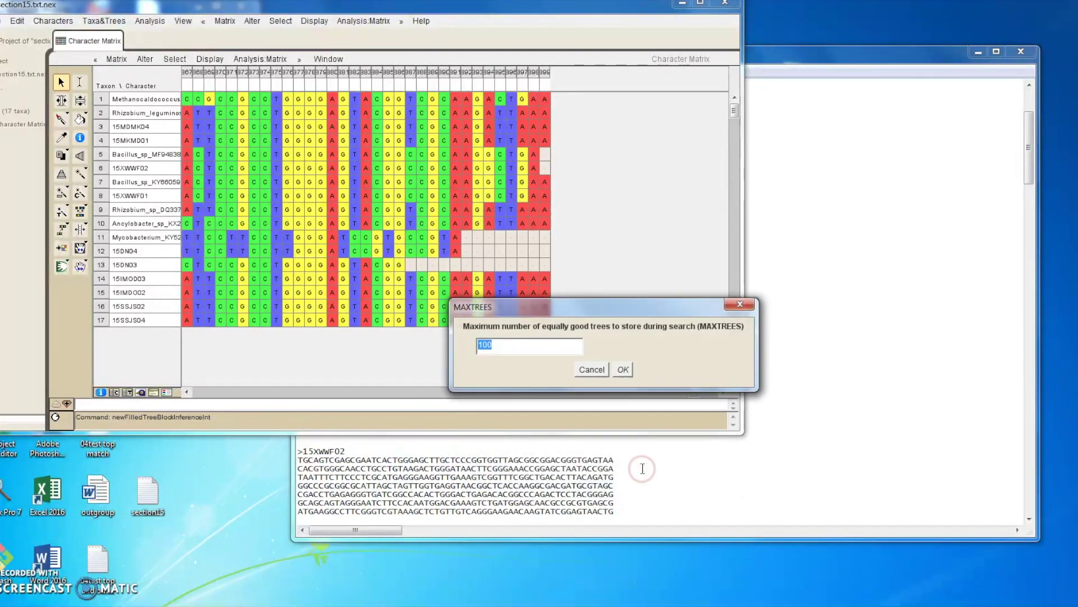
click(622, 370)
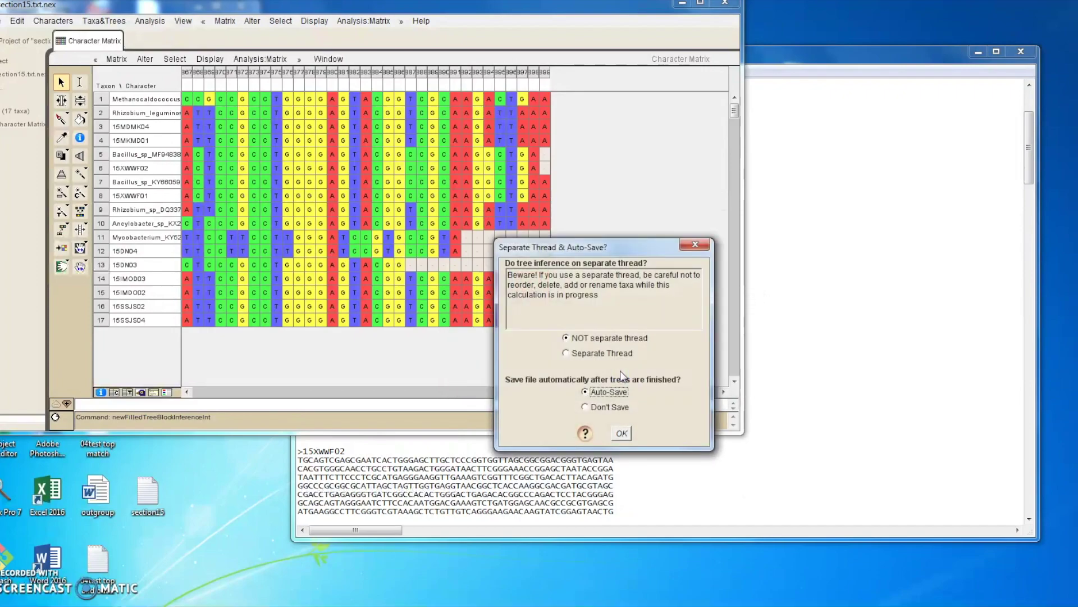
click(622, 433)
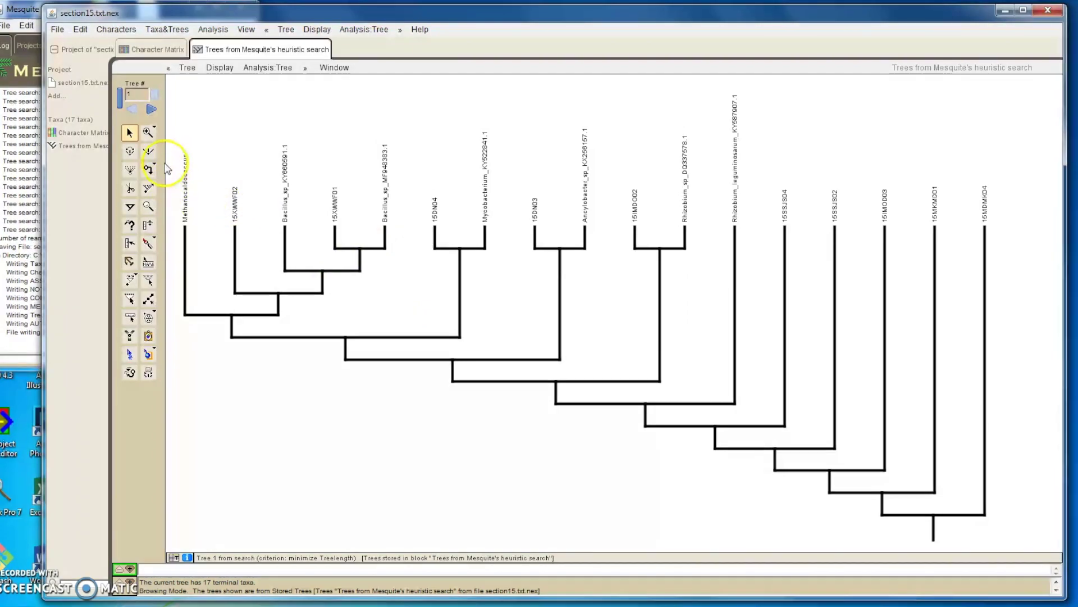
Step: Reroot the tree on the Methanocaldococcus branch
click(147, 174)
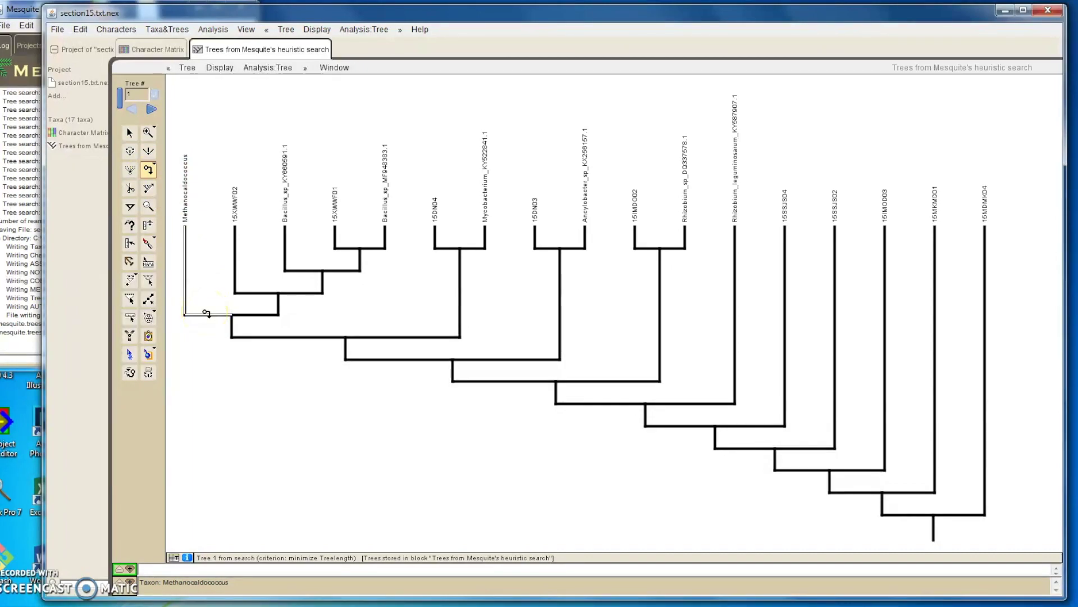
click(205, 312)
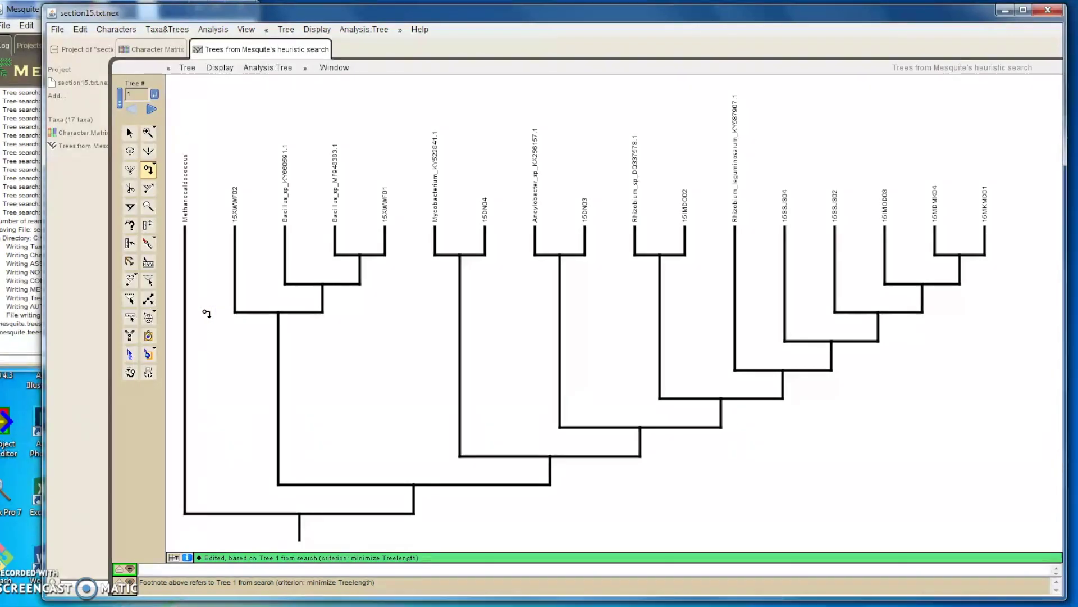
click(186, 265)
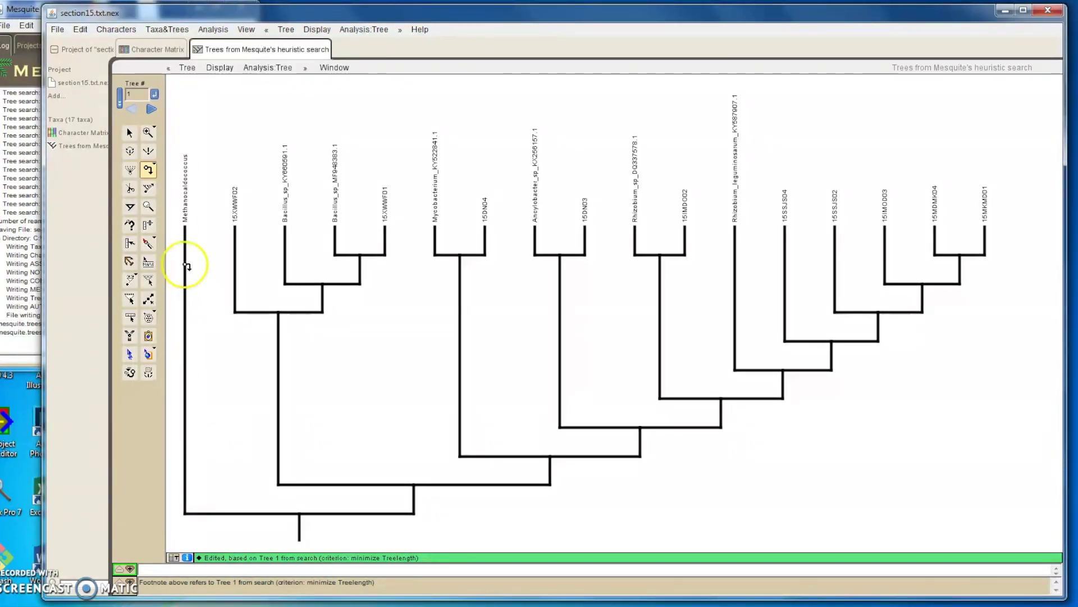
Step: Ladderize the clades along the tree's basal branch
click(149, 188)
click(241, 319)
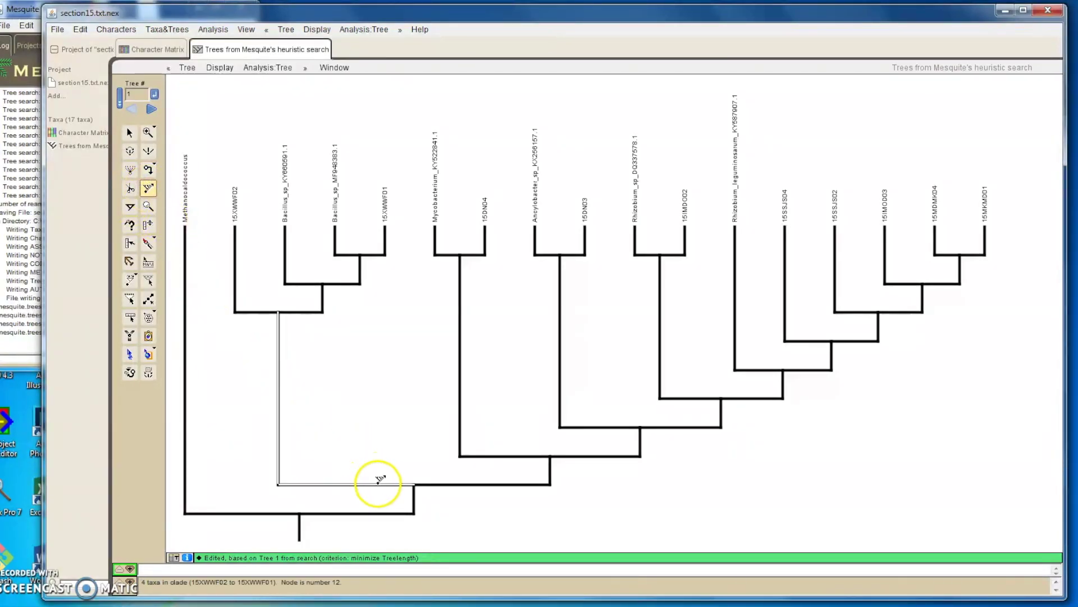
drag(381, 479, 440, 485)
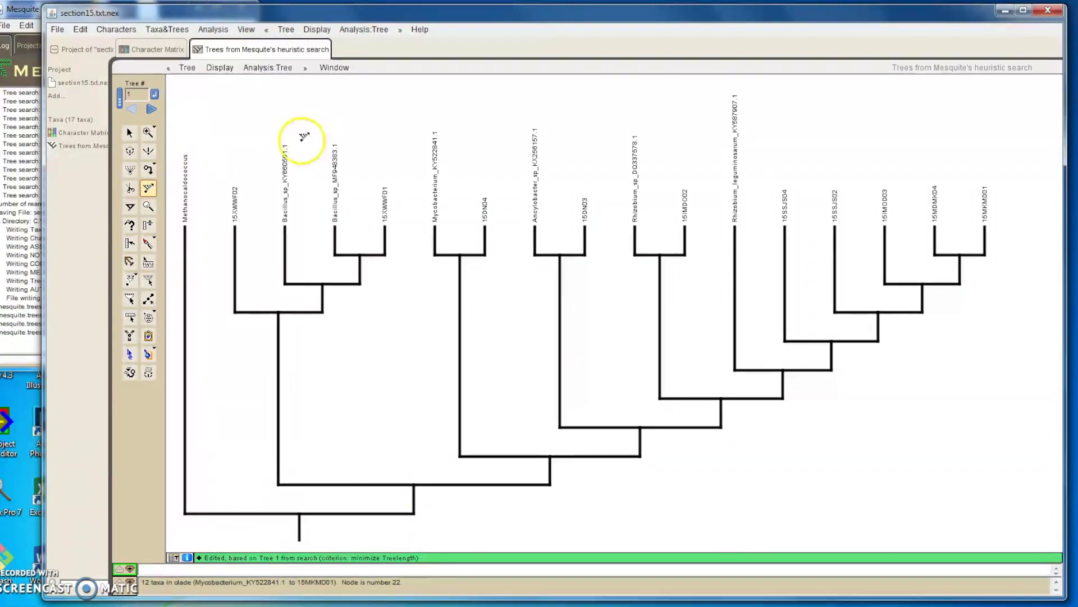
Step: Set the tree orientation to Right
click(317, 30)
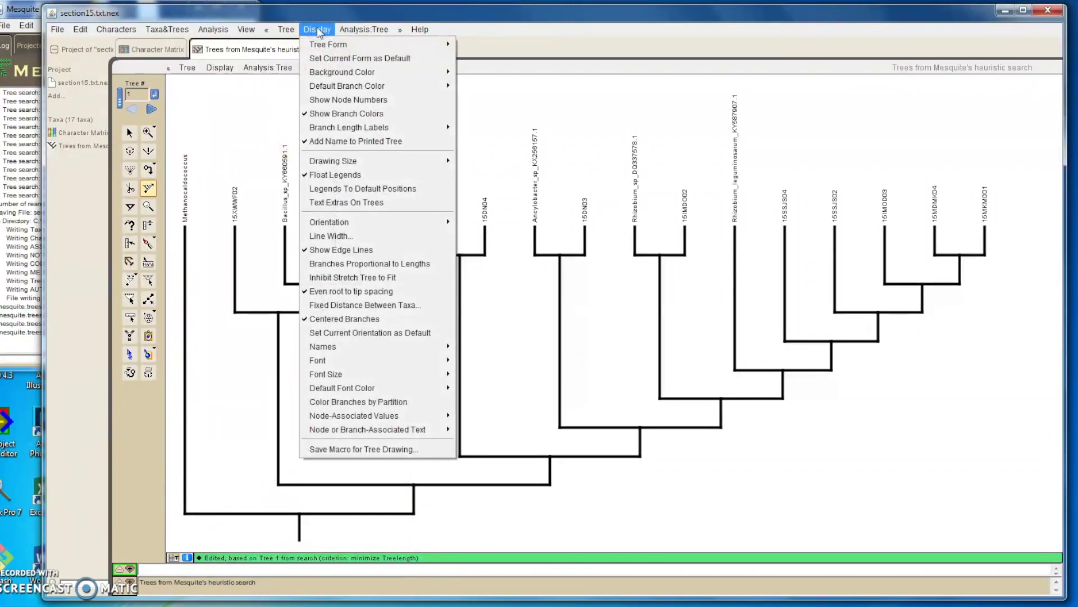
click(387, 225)
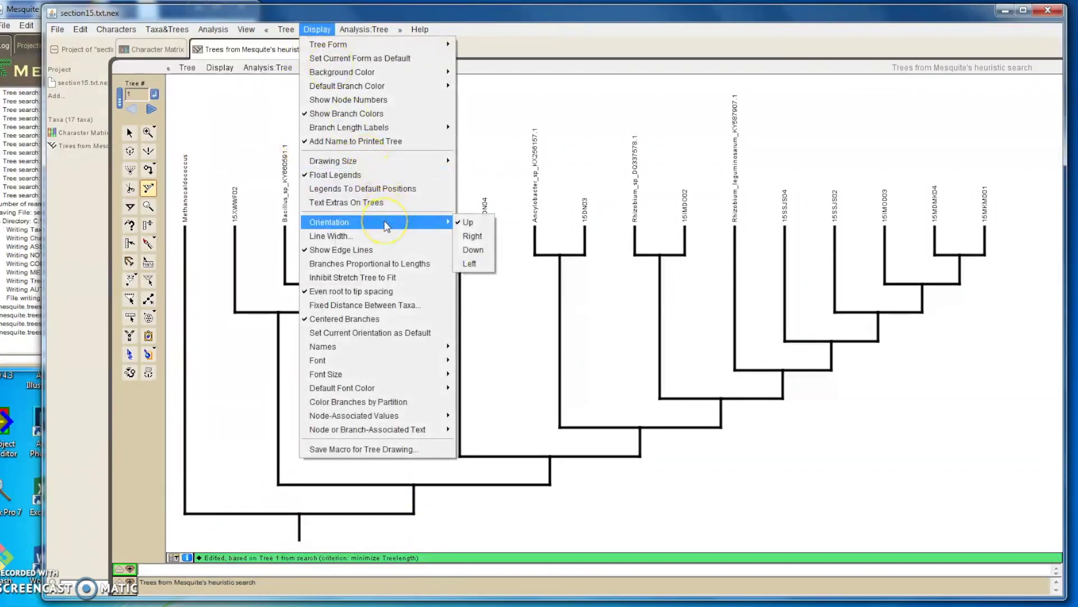
click(474, 236)
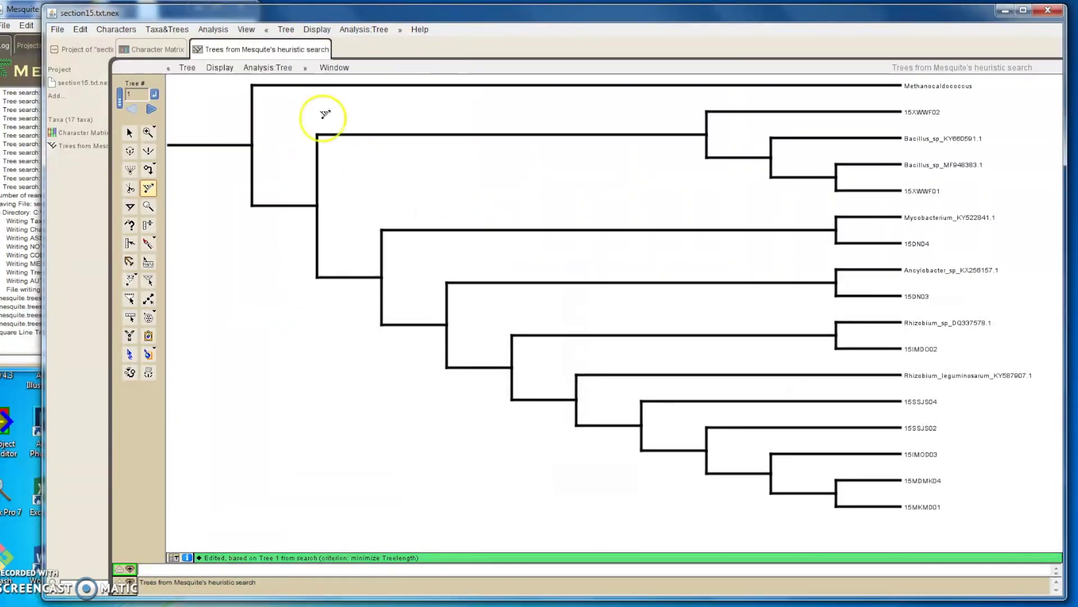
Step: Set the taxon label font size to 18 pt
click(316, 30)
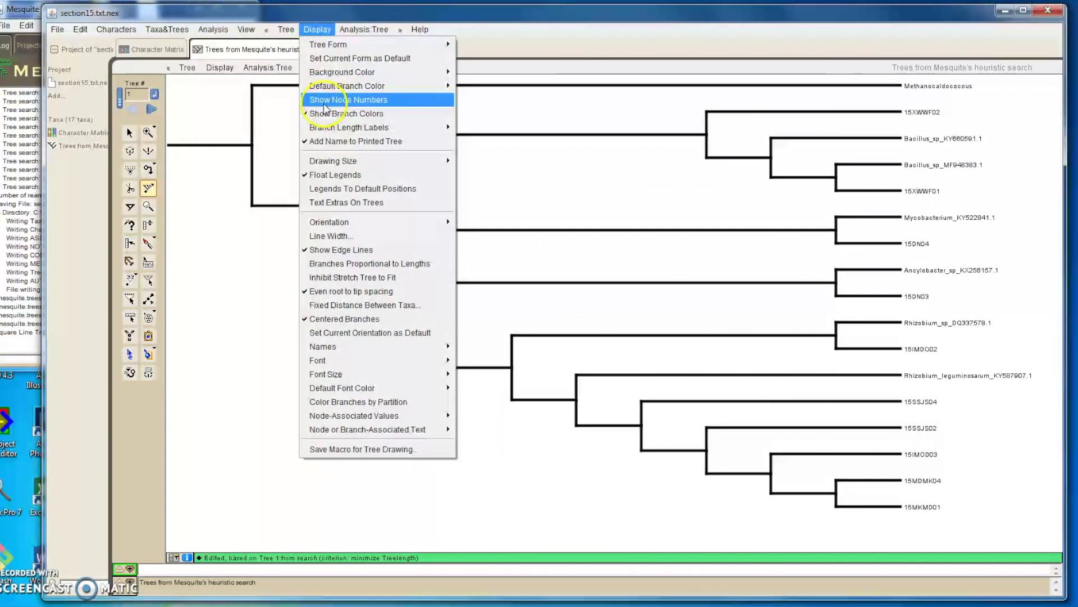
click(344, 331)
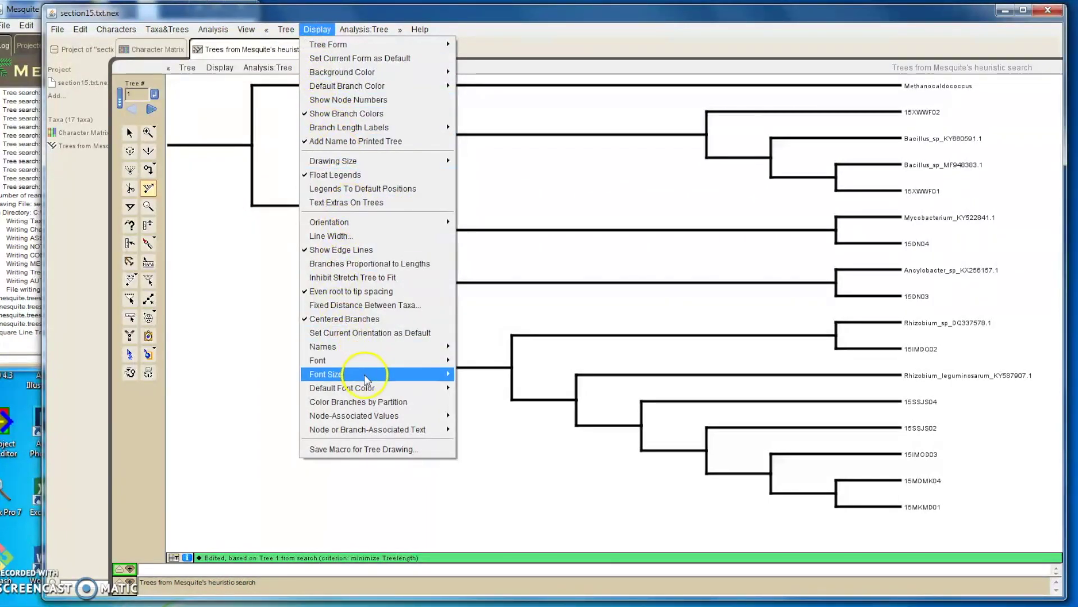
mouse_move(349, 373)
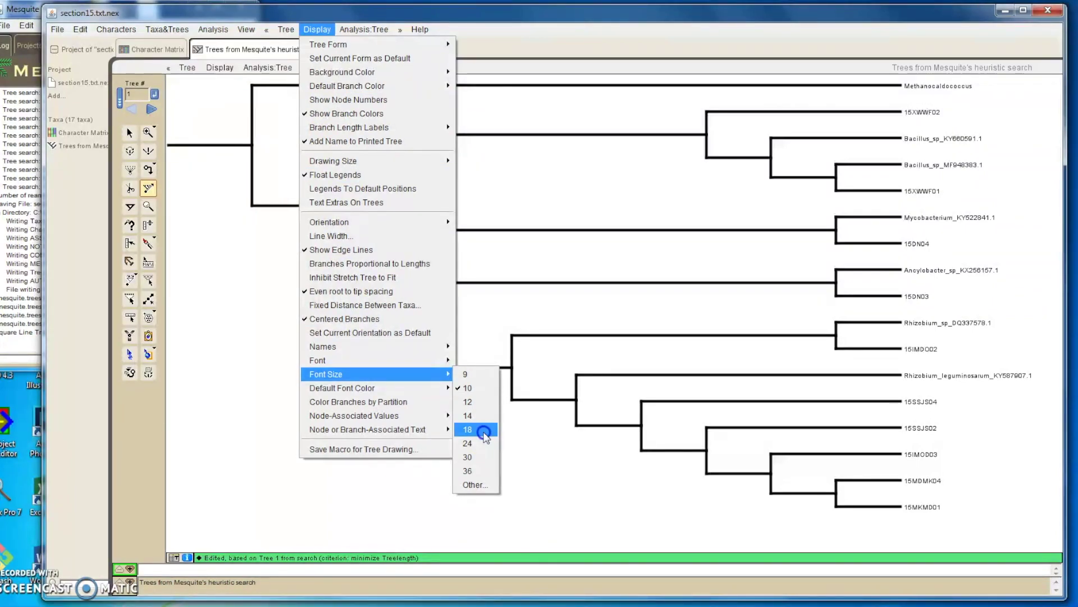
click(469, 430)
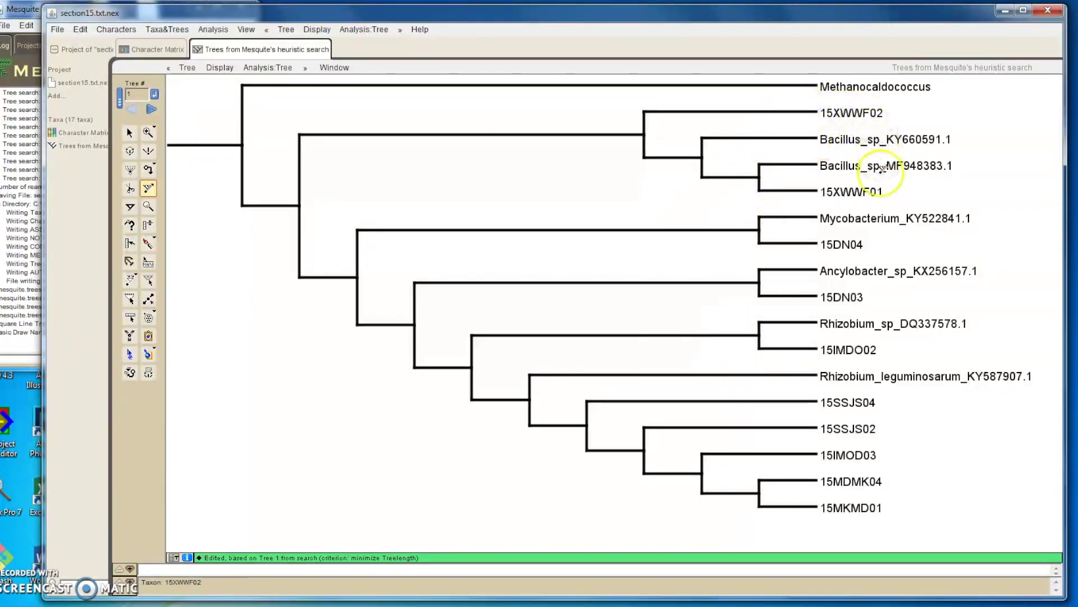
click(860, 139)
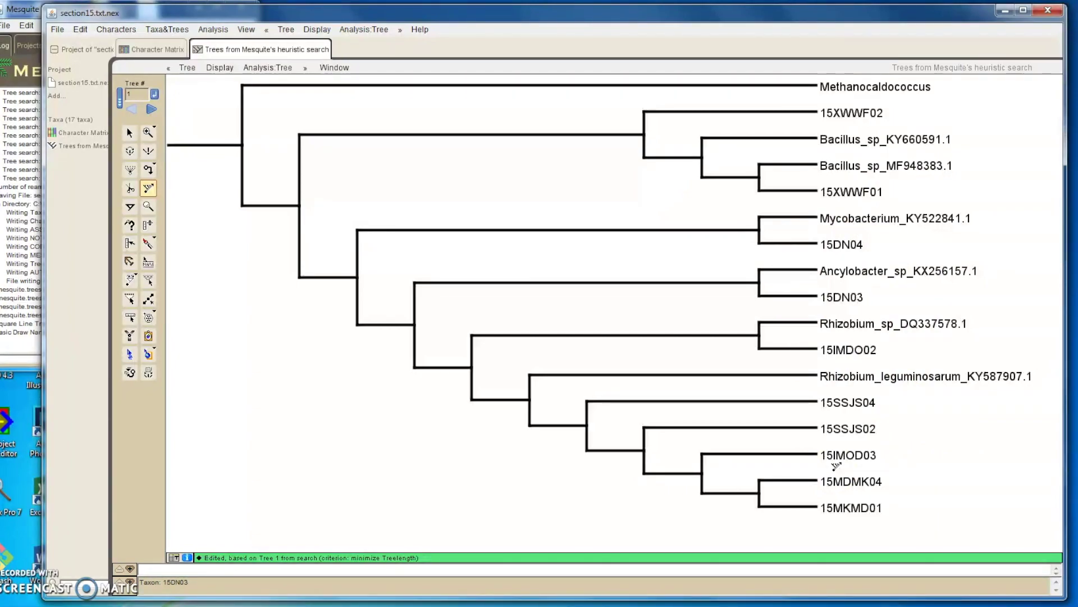
drag(794, 405, 834, 391)
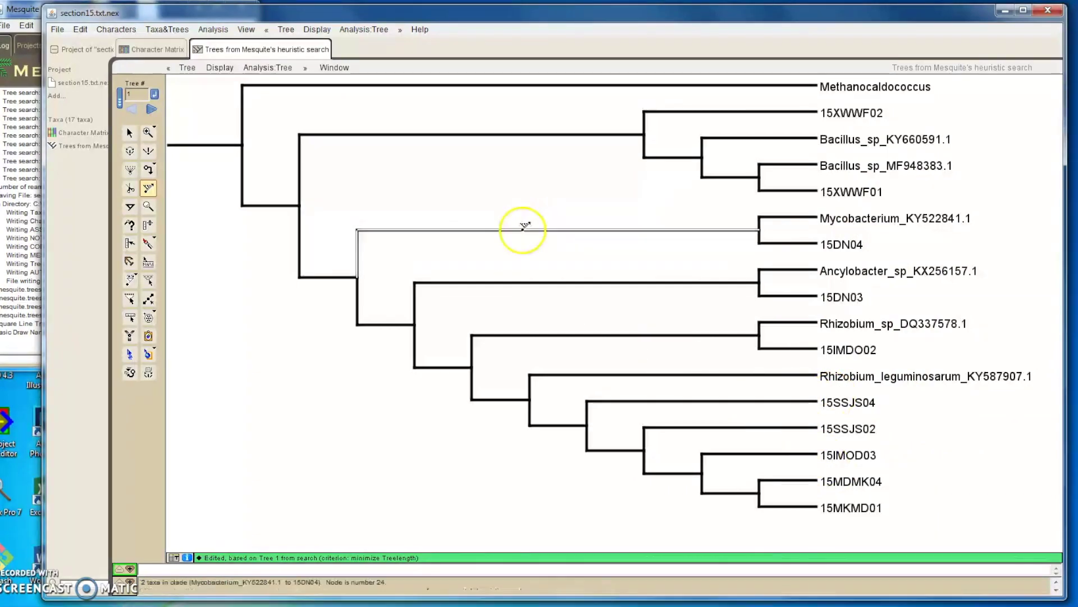
click(58, 31)
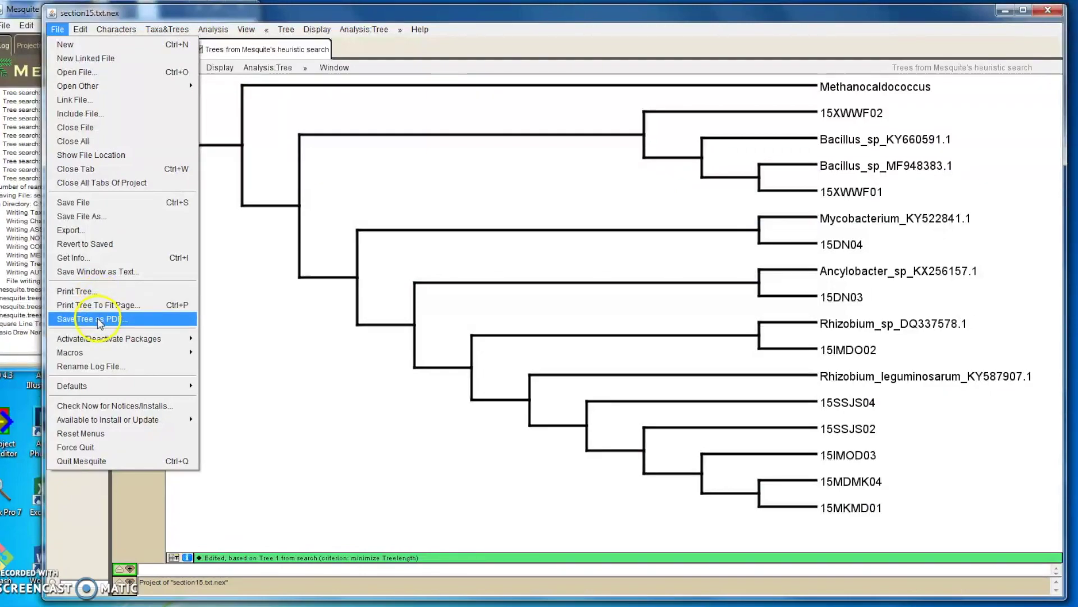
Step: Save the tree as a PDF named 'our test tree for sec 15' on the Desktop
click(99, 320)
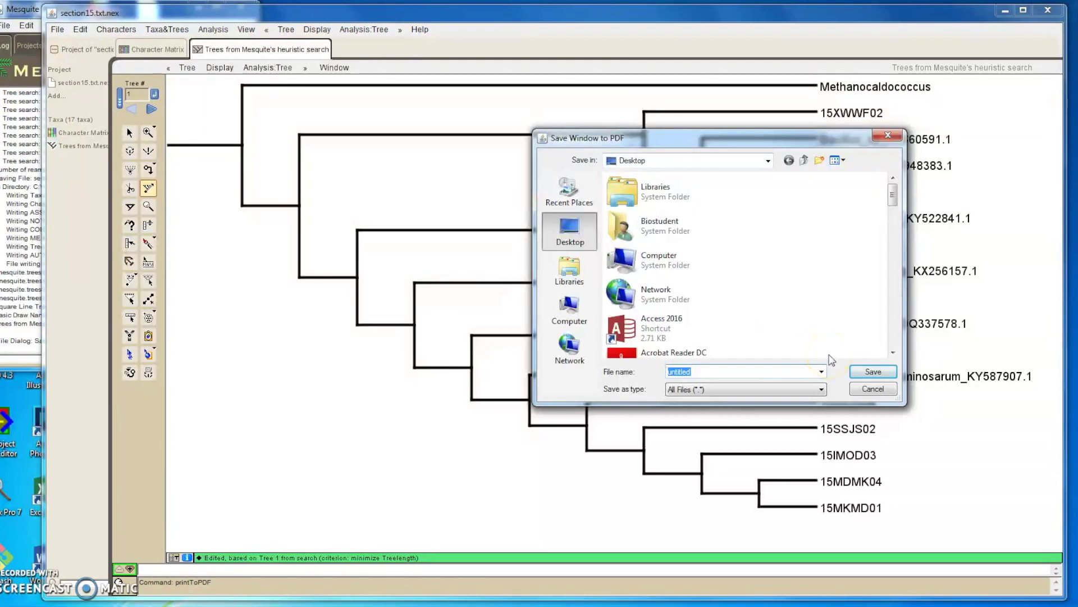
text(ou)
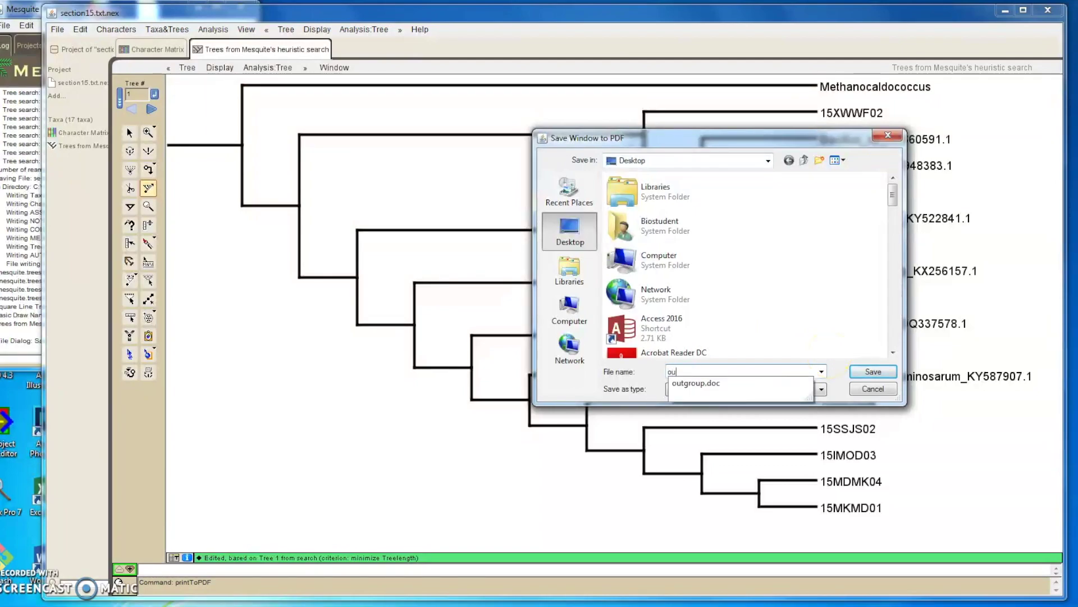
text(r test t)
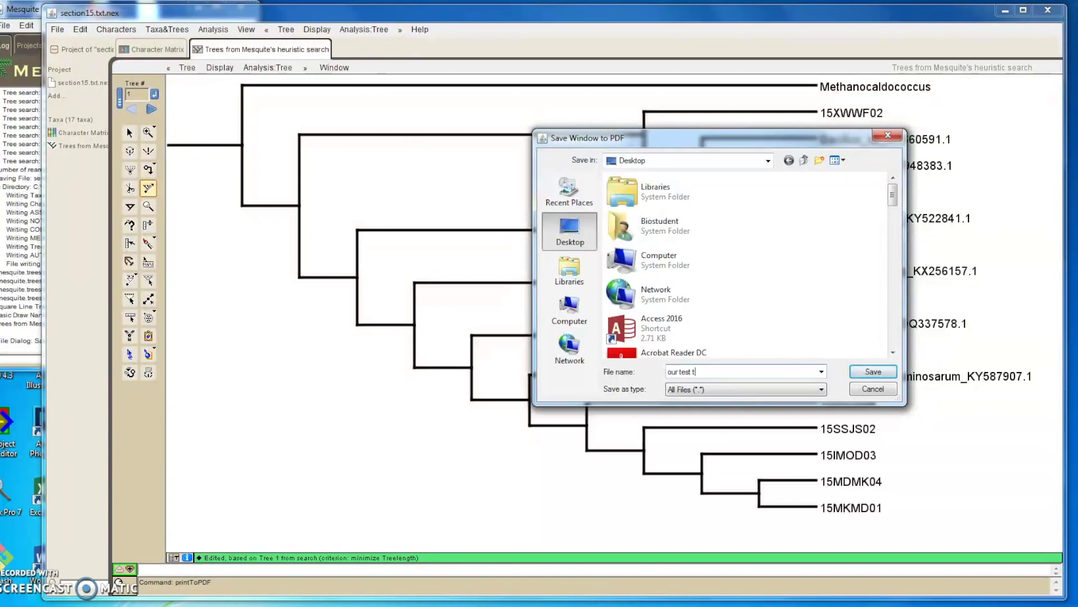
text(ree for sec 15)
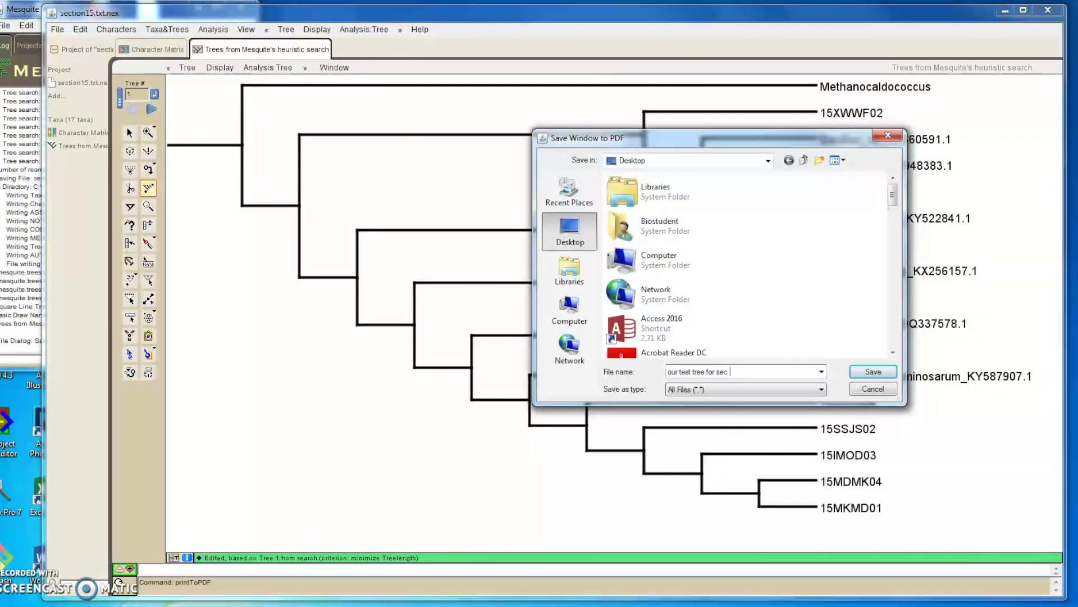
click(874, 372)
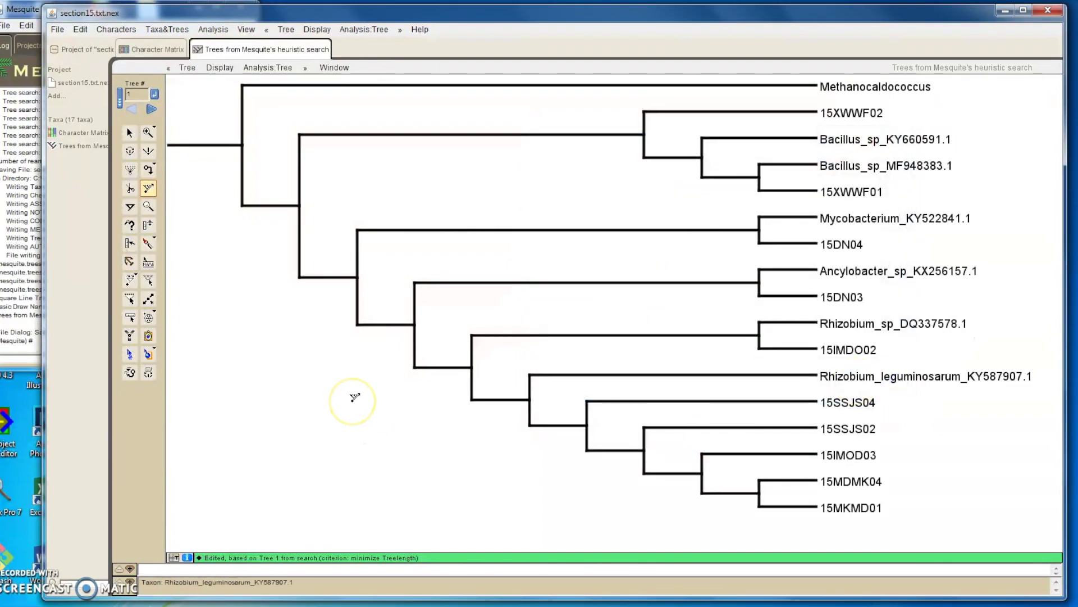